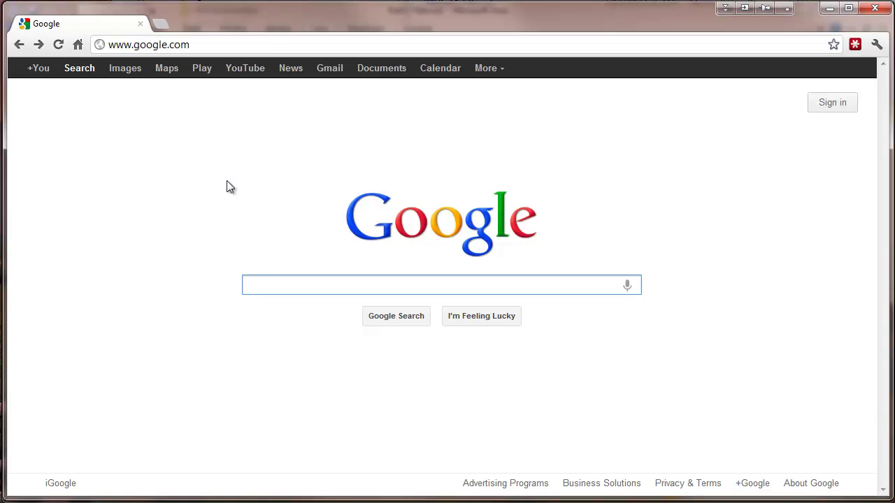
Step: Search Google for enterasys and open the Products page of the Enterasys website
type("rny")
key("BackSpace")
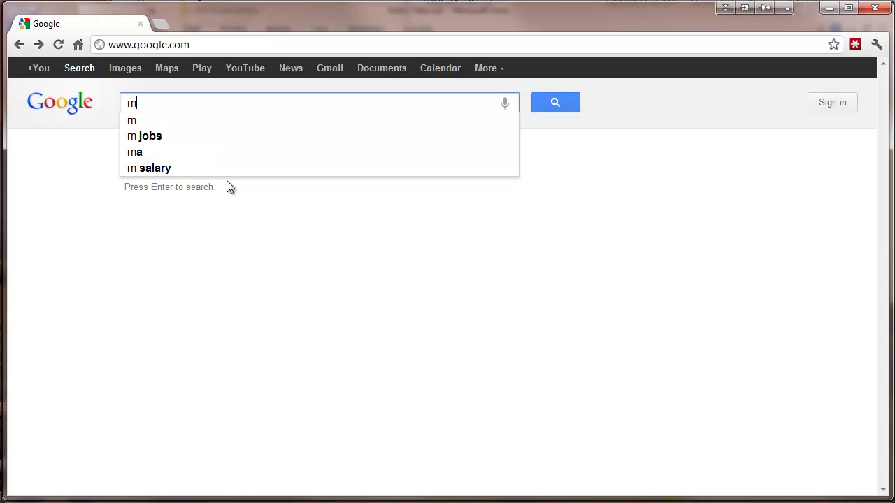
key("BackSpace")
key("BackSpace")
type("e")
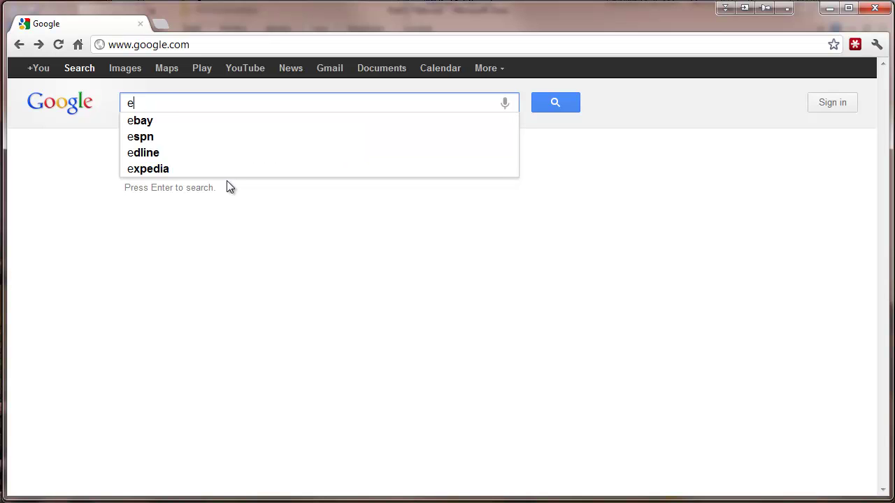
type("nterasys")
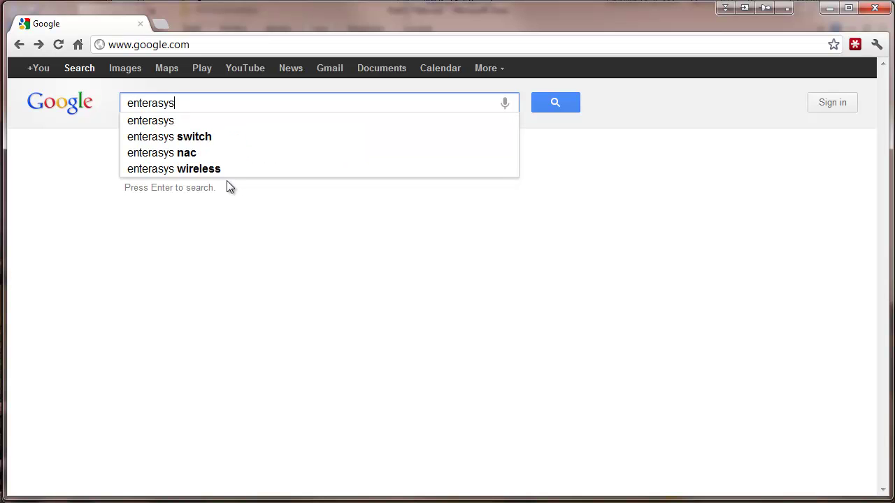
key("Return")
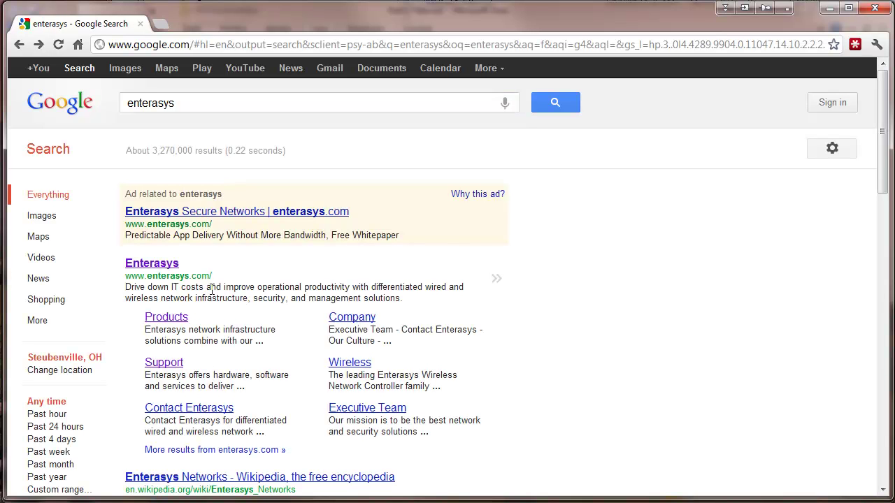
left_click(170, 316)
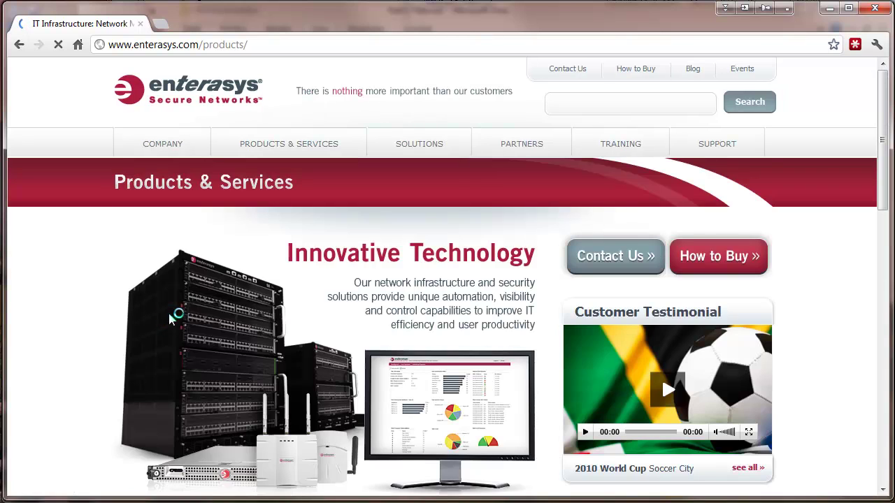
Step: Open the Enterasys C-Series product page, and from there go to the support site's software downloads
mouse_move(283, 150)
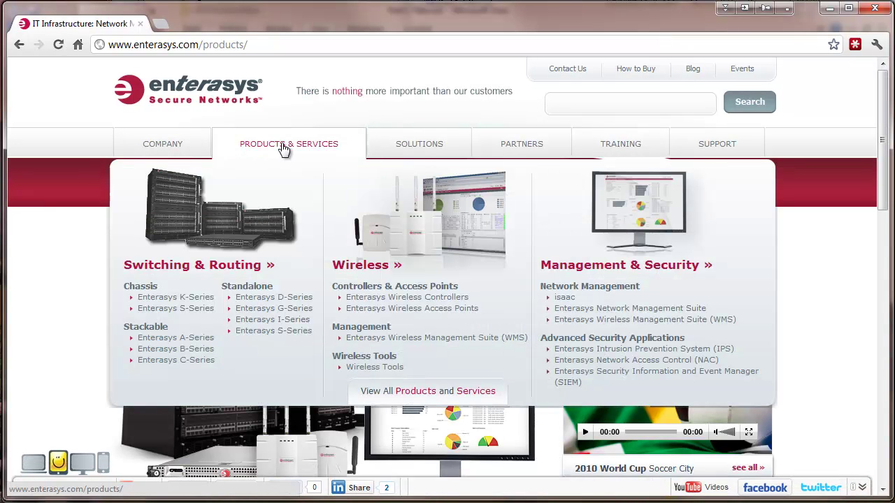
left_click(144, 363)
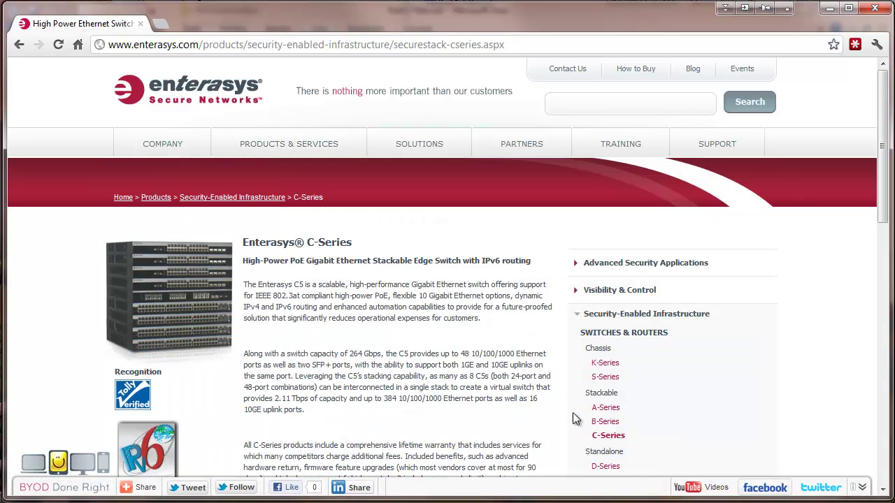
mouse_move(710, 149)
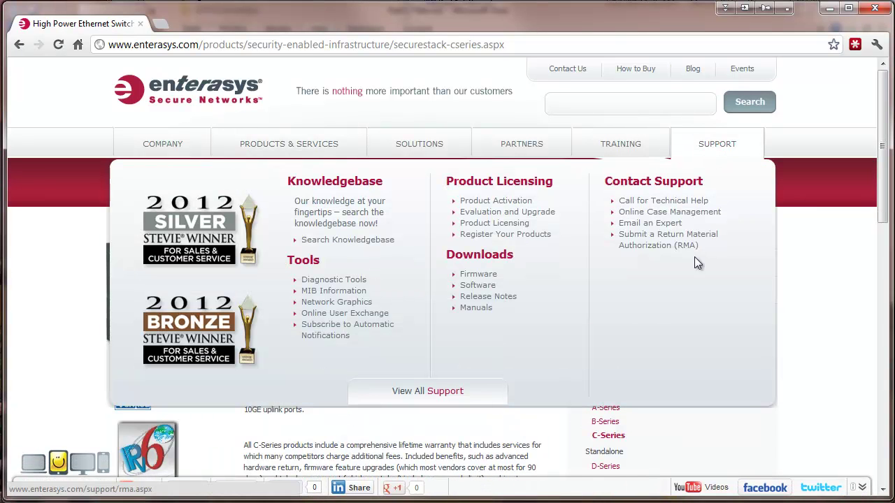
left_click(473, 288)
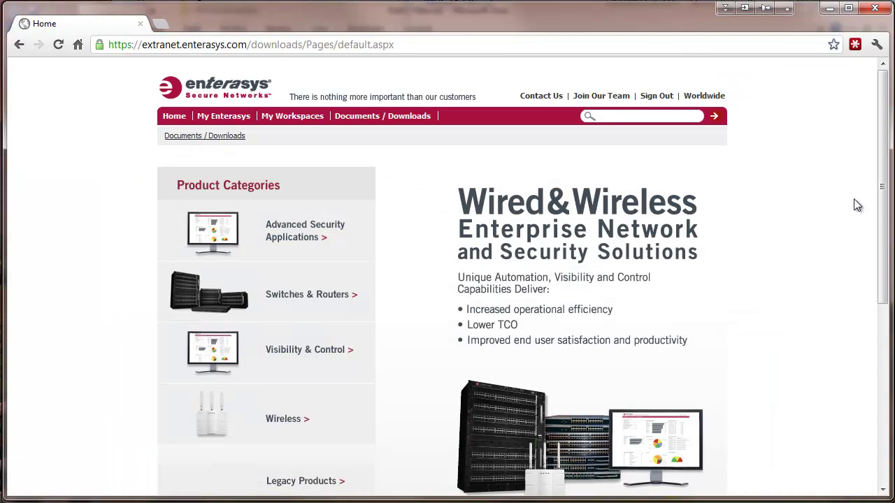
Step: Open the C-Series C3 page under Switches & Routers and download the A,B,C Series Visio Stencils from its media library
mouse_move(883, 206)
left_mouse_down()
mouse_move(880, 193)
mouse_move(882, 231)
mouse_move(879, 200)
left_mouse_up()
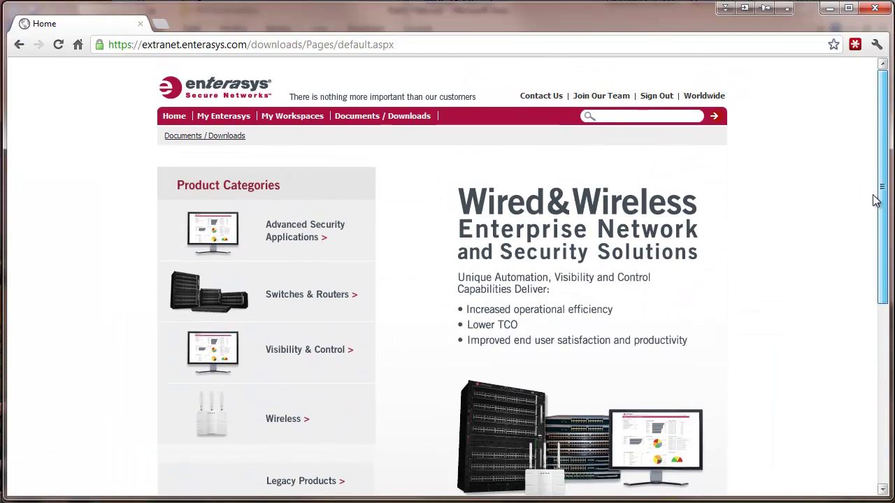
mouse_move(343, 294)
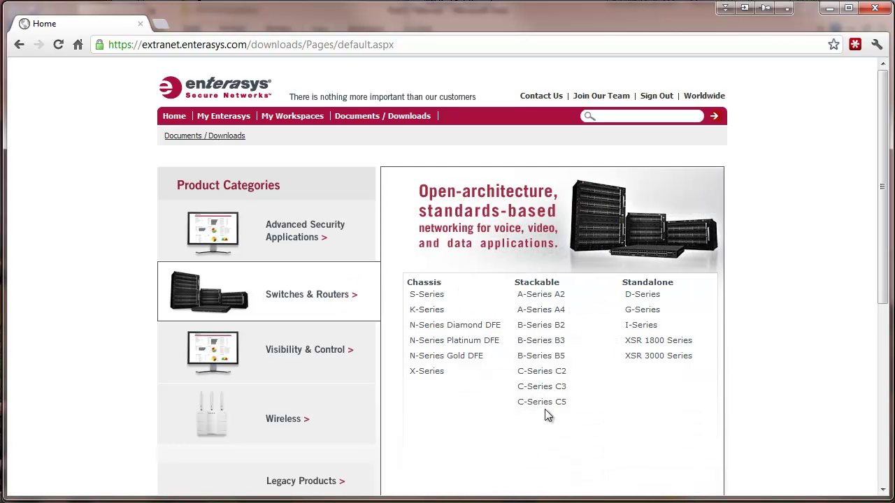
left_click(528, 388)
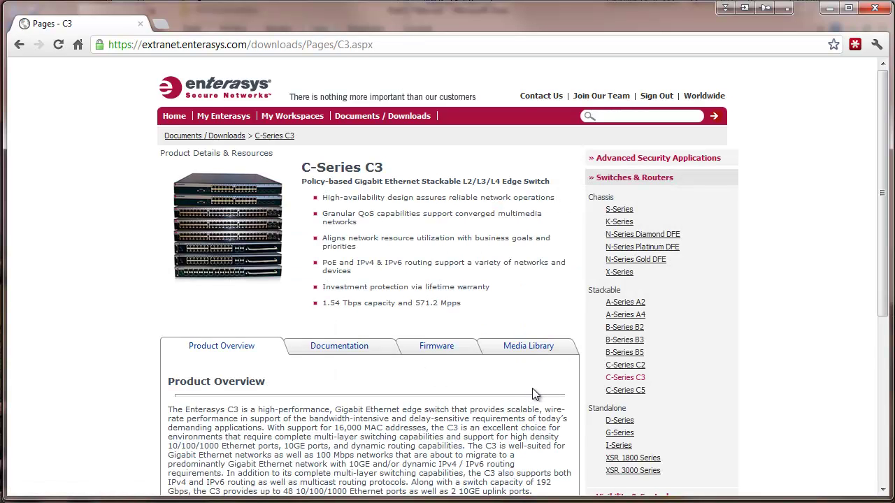
left_click(514, 347)
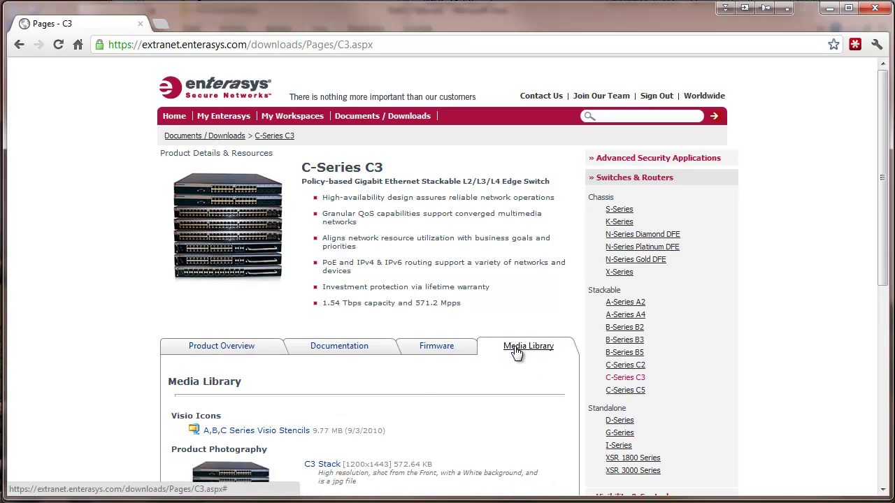
left_click(227, 432)
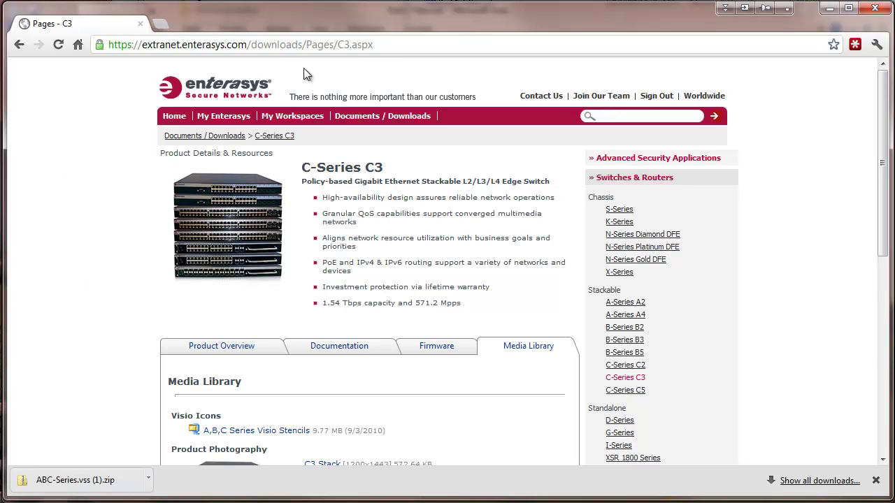
Step: Search the web for leviton stencils visio and open Leviton's Network Solutions page
left_click(382, 46)
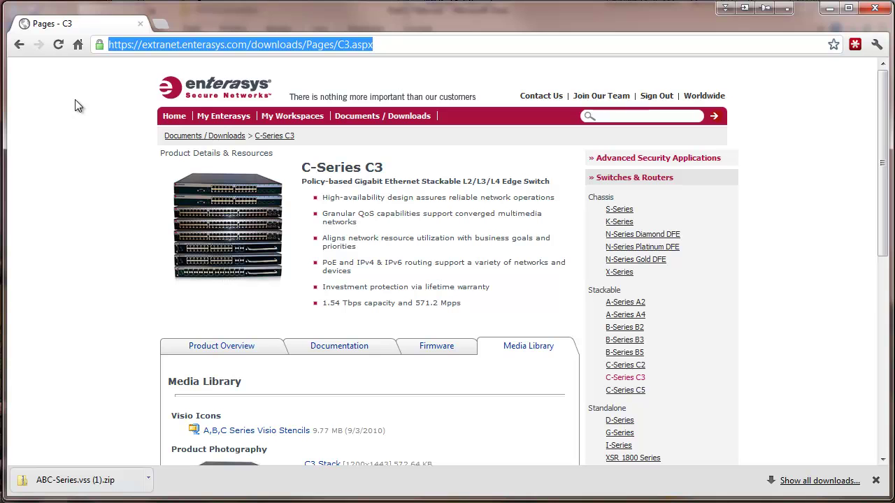
type("leviton")
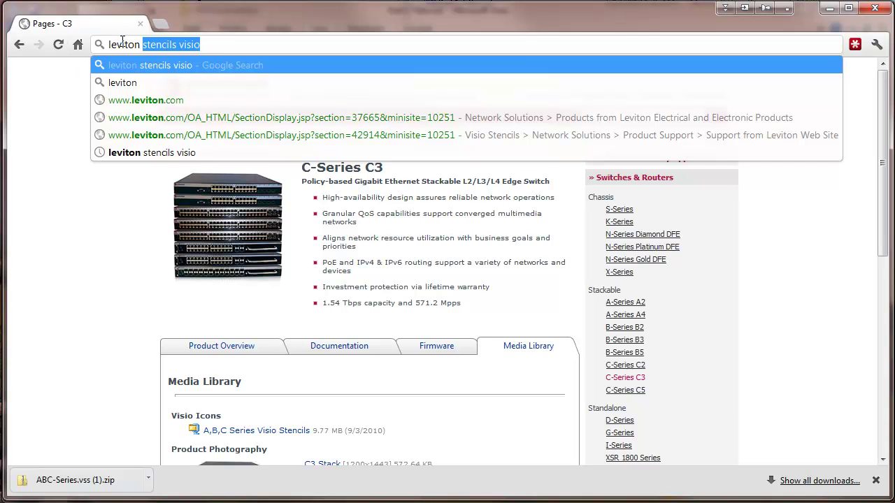
left_click(210, 44)
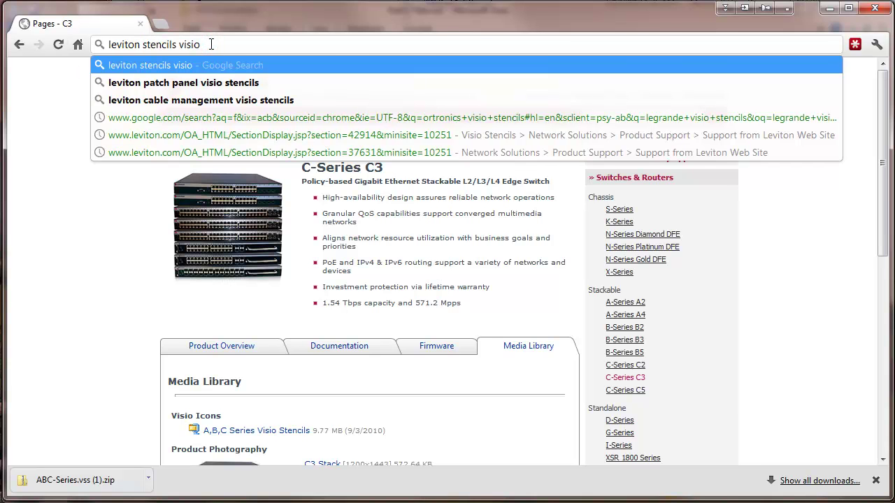
key("Return")
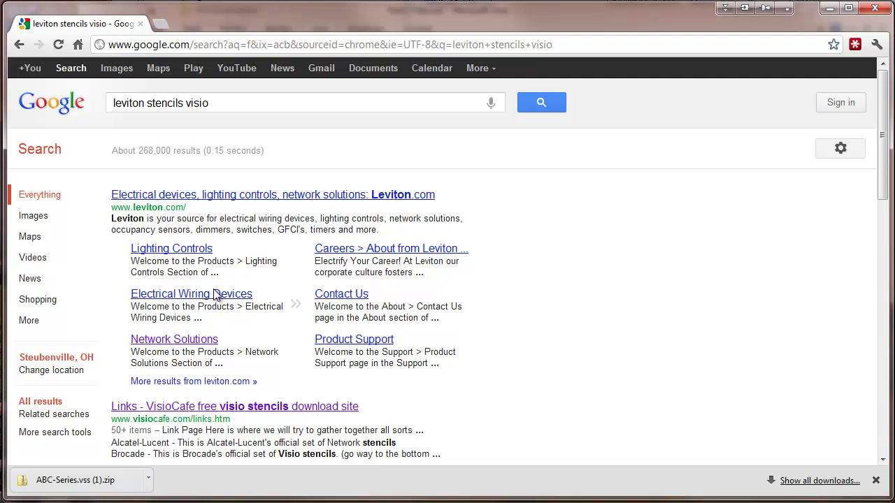
left_click(160, 342)
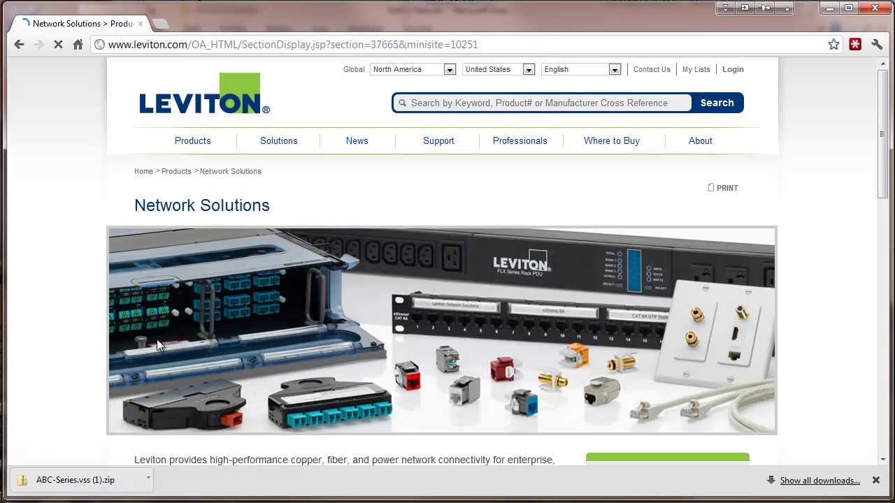
Step: Search the Leviton site for visio and open its Visio Stencils page
left_click(513, 102)
type("vis")
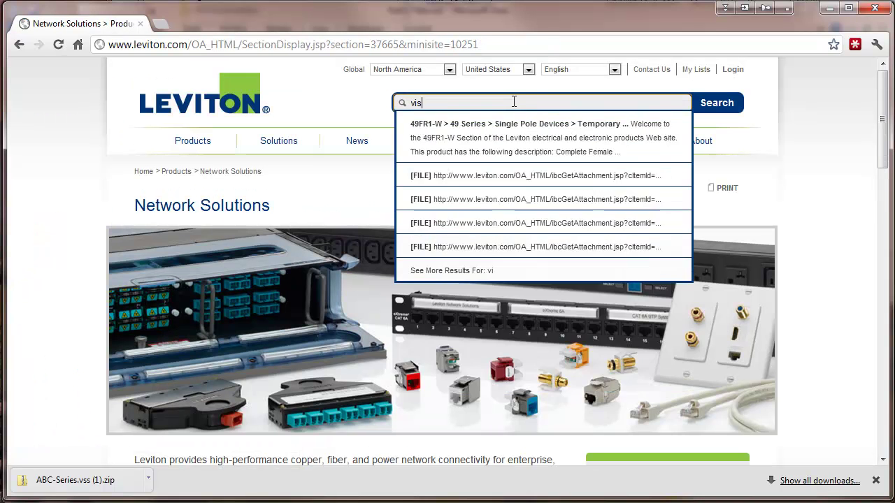
type("io")
left_click(443, 126)
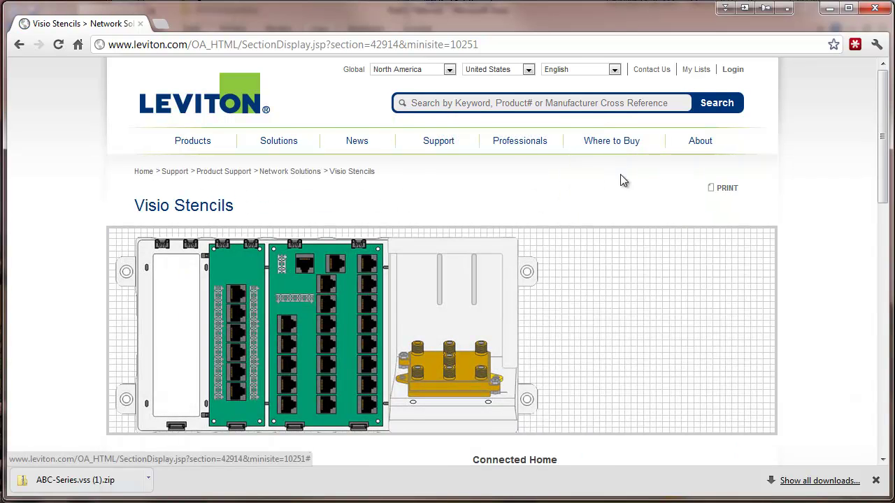
Step: Download the All Stencils package from Leviton's Visio Stencils page
left_click_drag(884, 122, 891, 264)
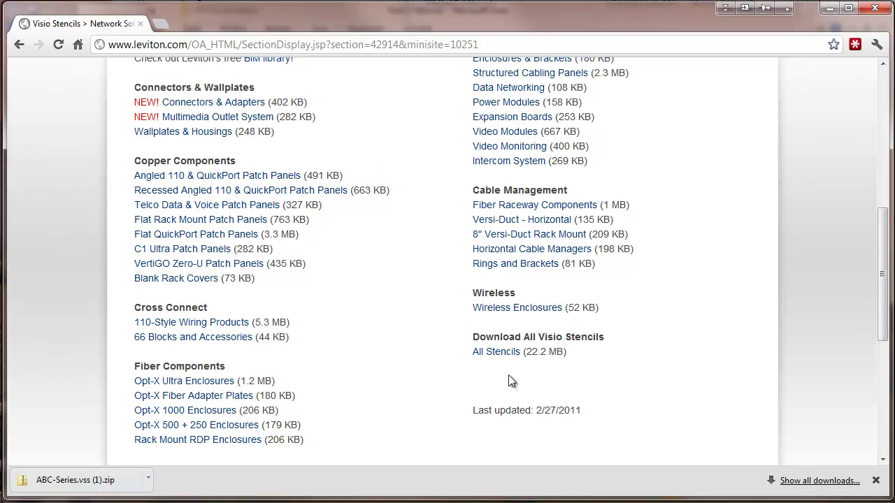
left_click(490, 355)
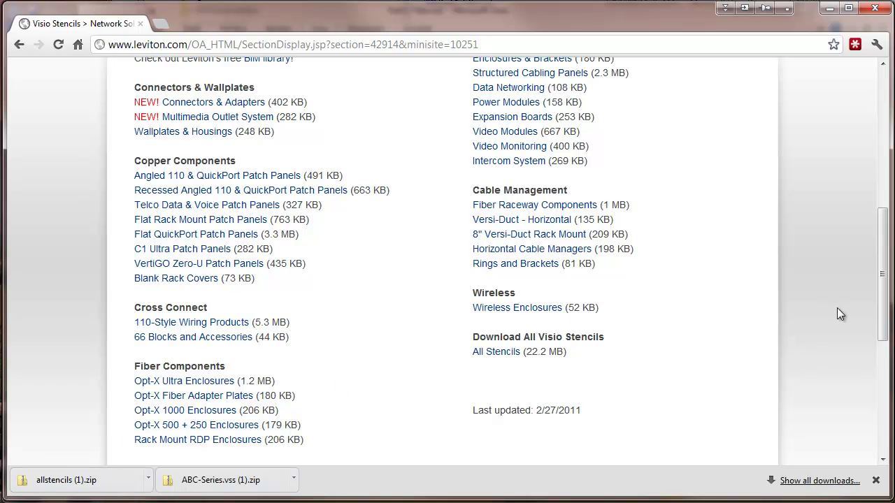
left_click_drag(882, 297, 839, 161)
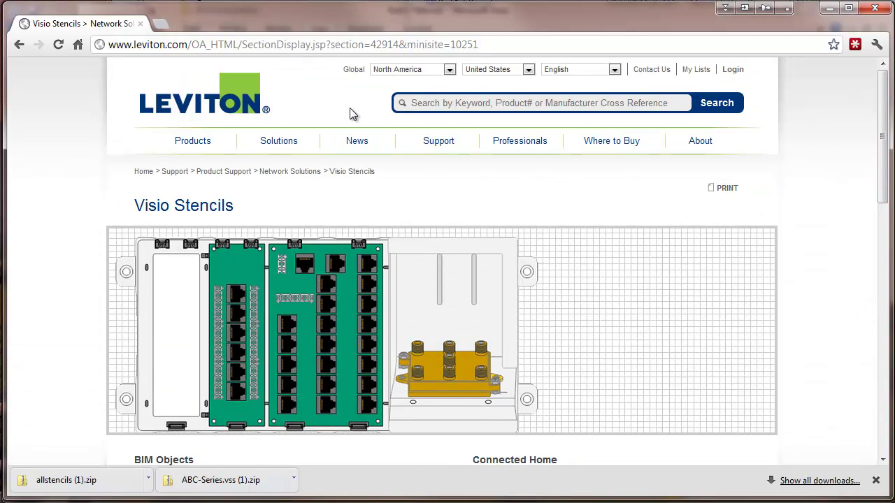
Step: Search the web for ortronics visio stencils
left_click(477, 44)
left_click_drag(496, 44, 100, 68)
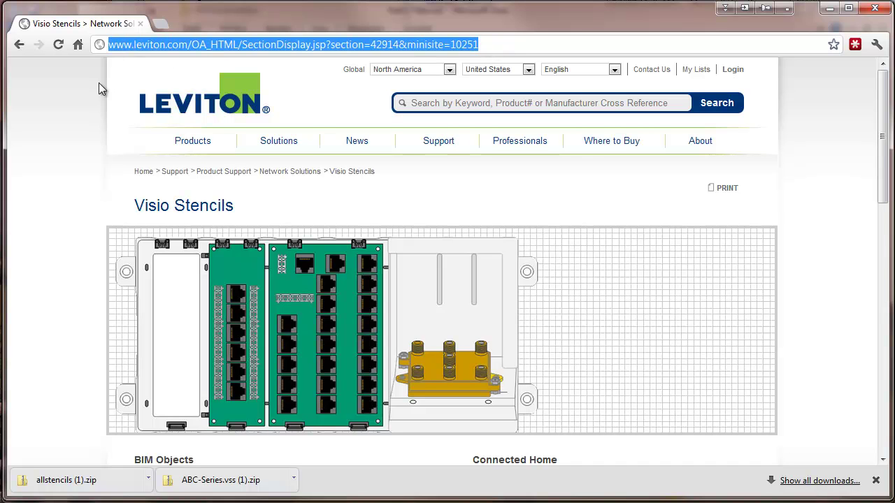
type("orto")
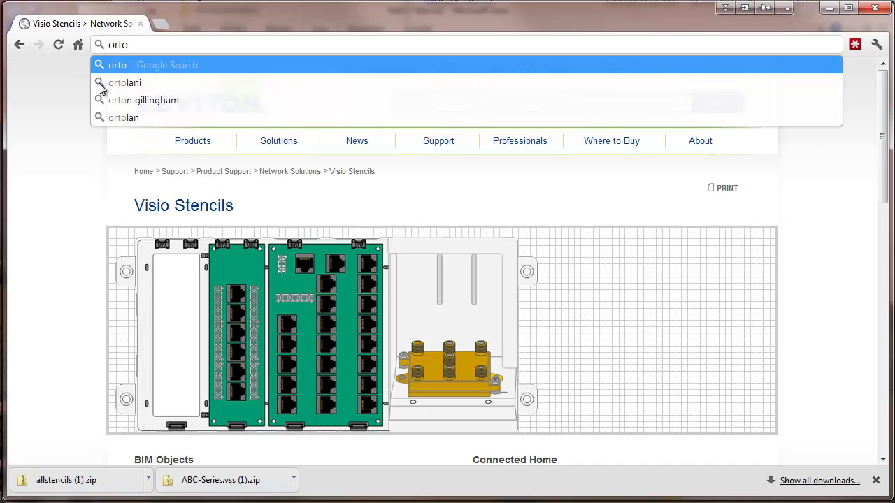
type("rnics")
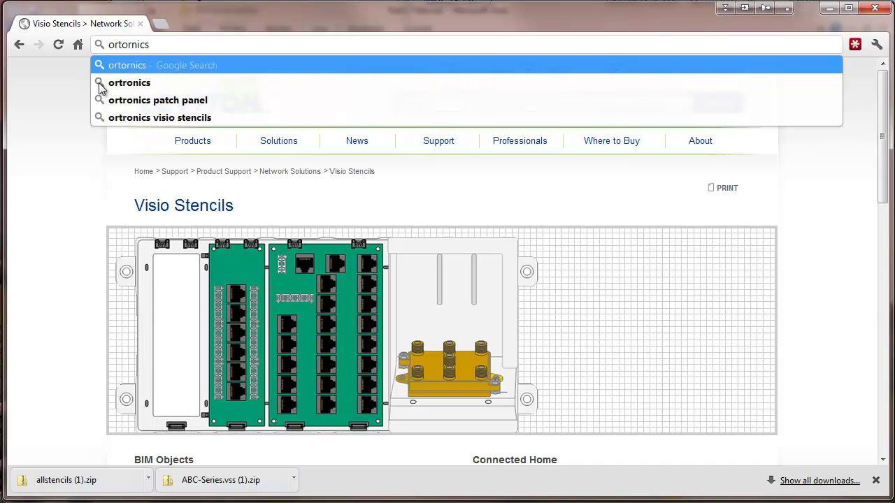
left_click(125, 116)
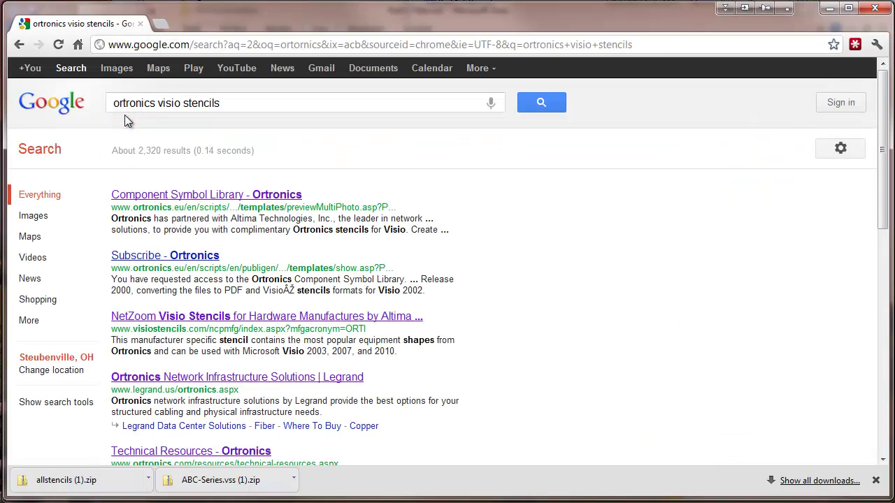
Step: Open the NetZoom Visio Stencils result for Ortronics and download the self-extracting VS2003_ORTI stencil file
left_click(170, 318)
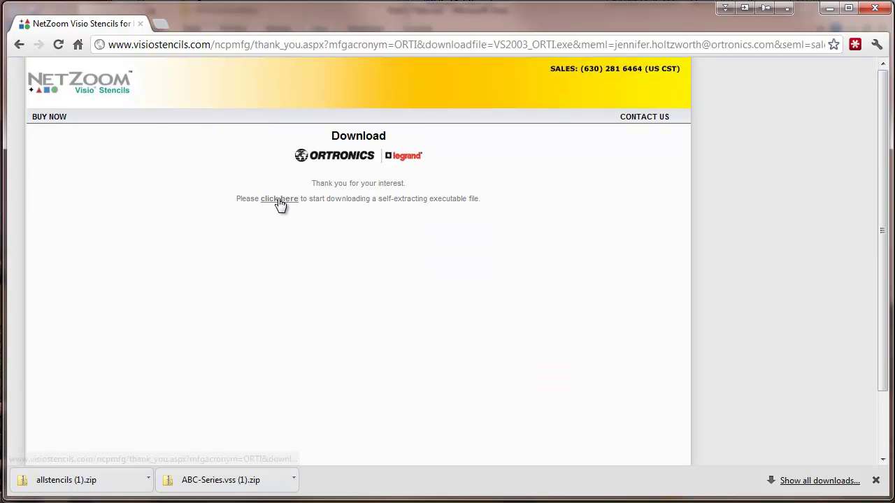
left_click(280, 201)
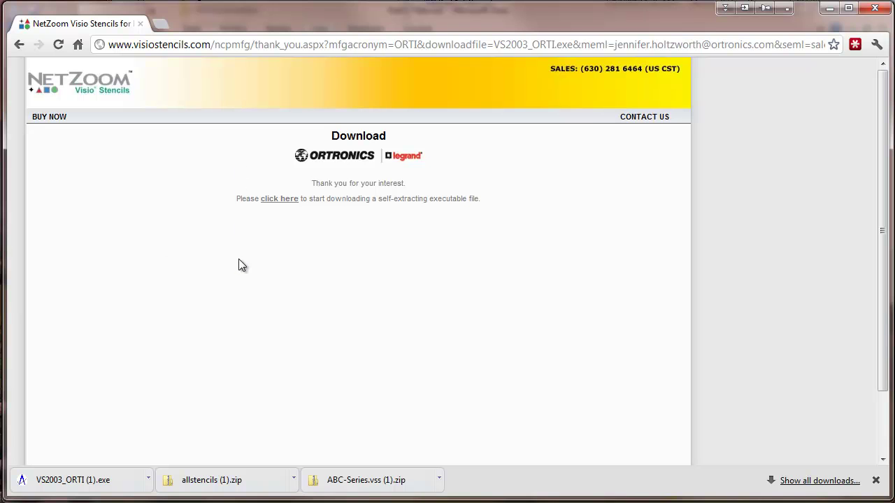
Step: Switch to Windows Explorer and open the Stencils Demo folder inside Part 1 - Stencils and Scale
key("alt+Tab")
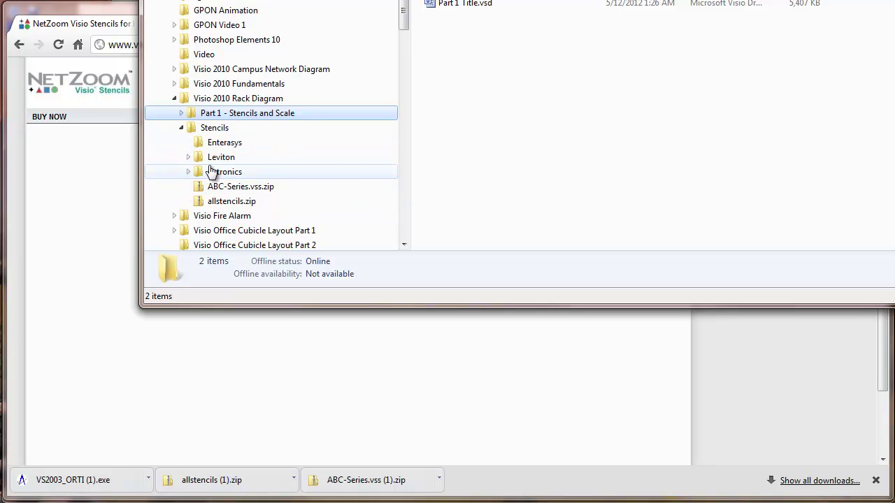
left_click(181, 114)
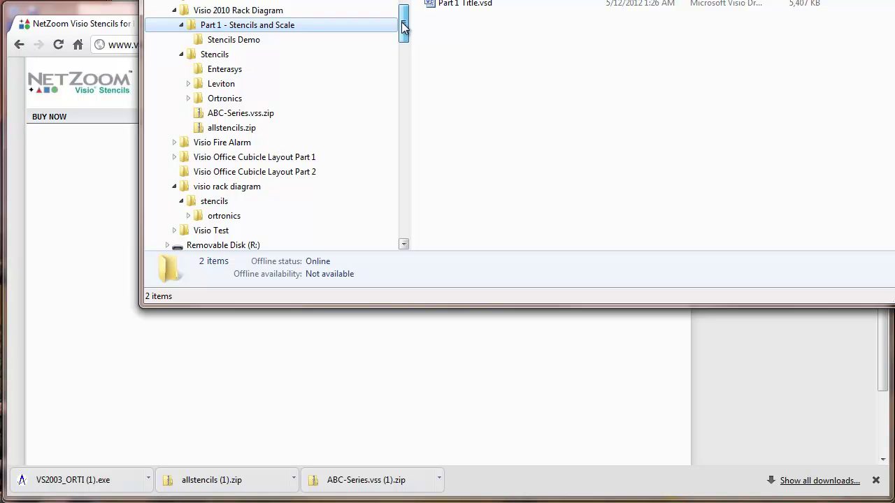
left_click(200, 39)
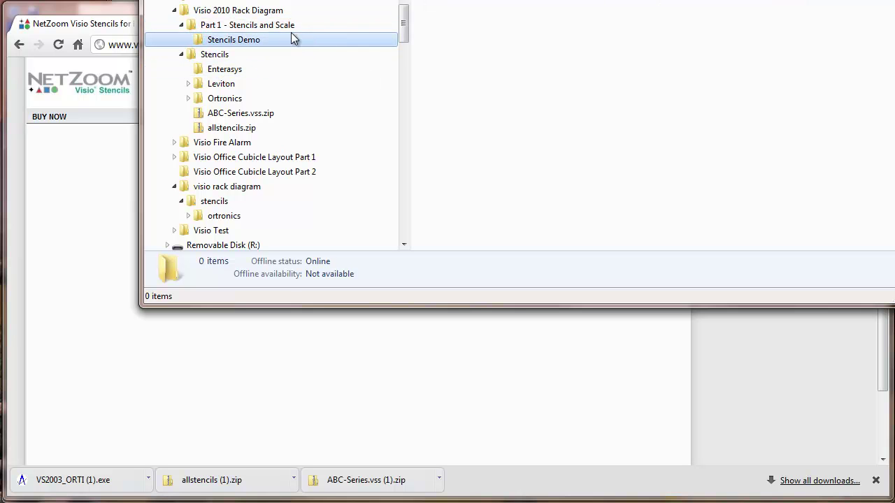
Step: Create a subfolder named Enterasys inside the Stencils Demo folder
right_click(237, 44)
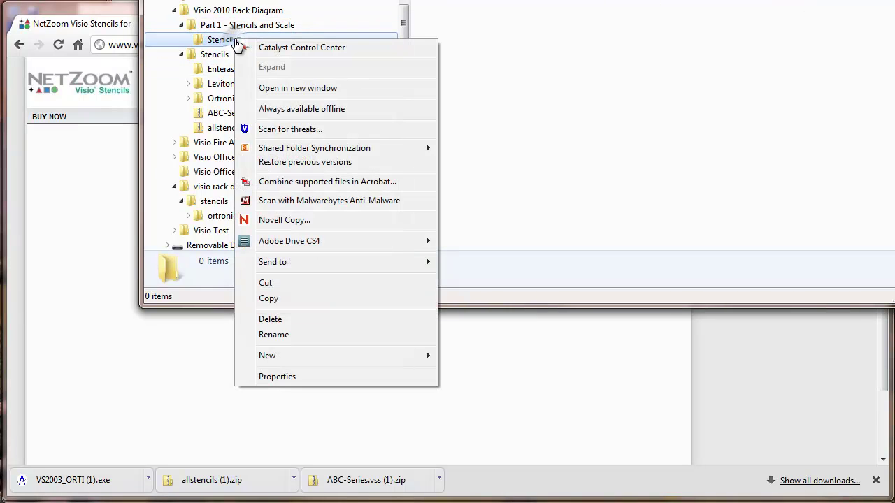
mouse_move(405, 363)
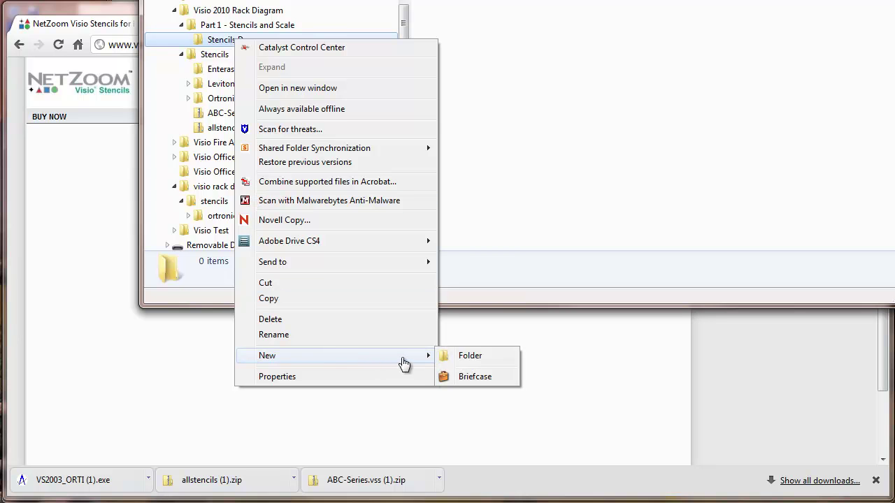
left_click(475, 357)
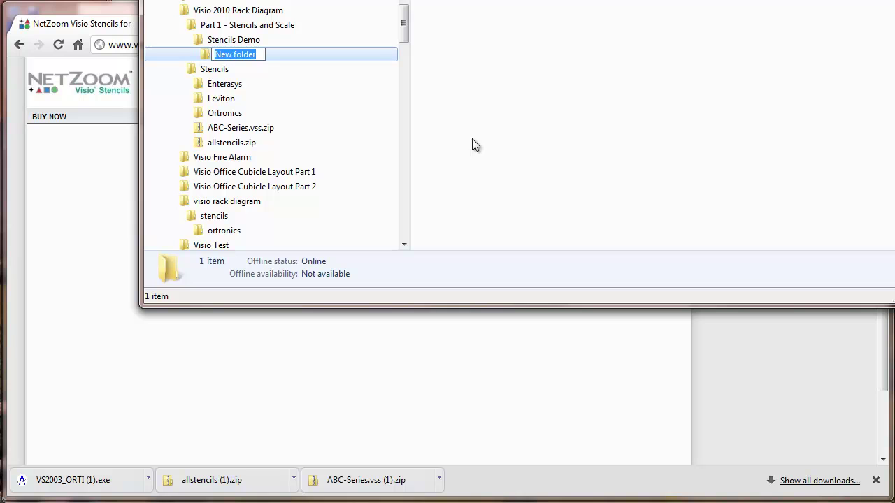
type("Enterasys")
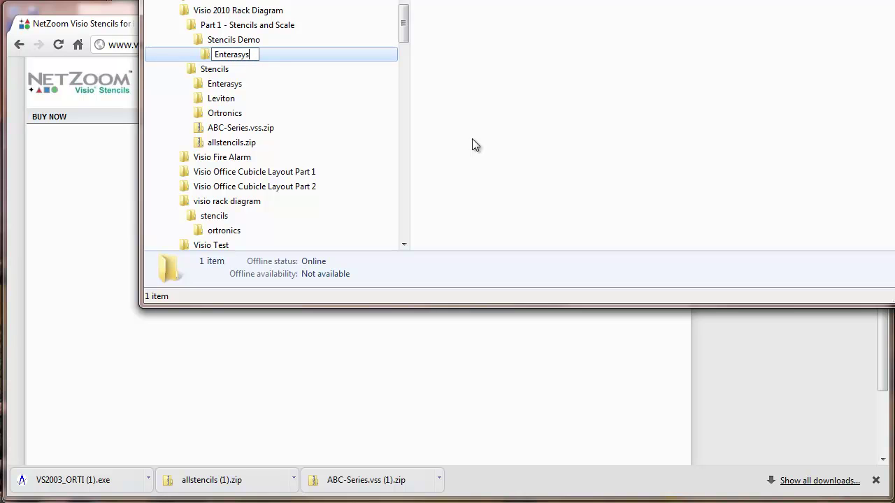
key("Escape")
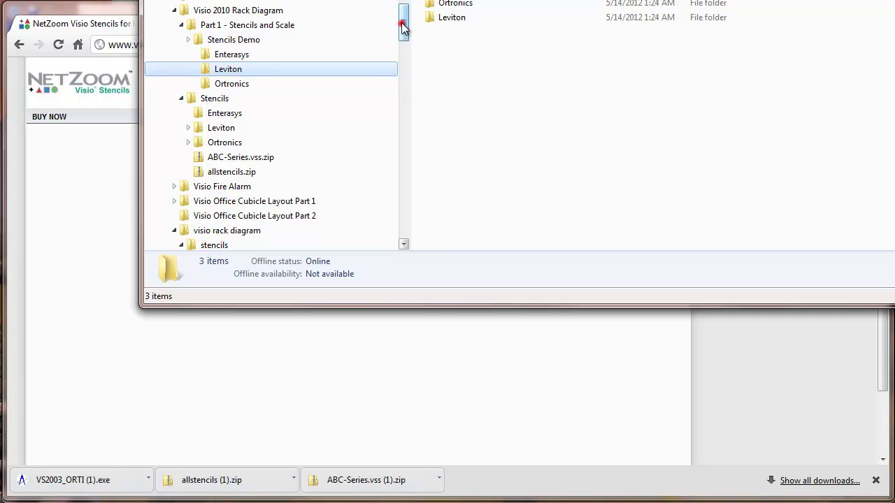
Step: Go to the Downloads folder and open the ABC-Series.vss (1).zip archive
left_click_drag(403, 27, 399, 21)
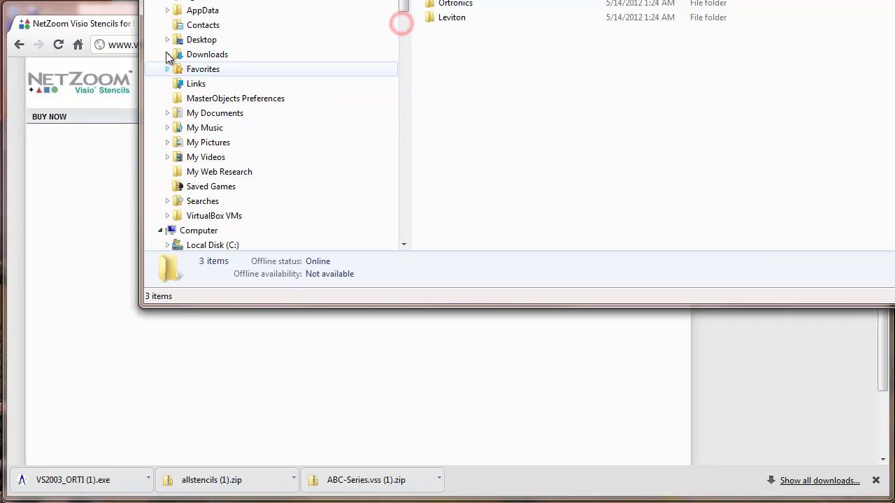
left_click(167, 53)
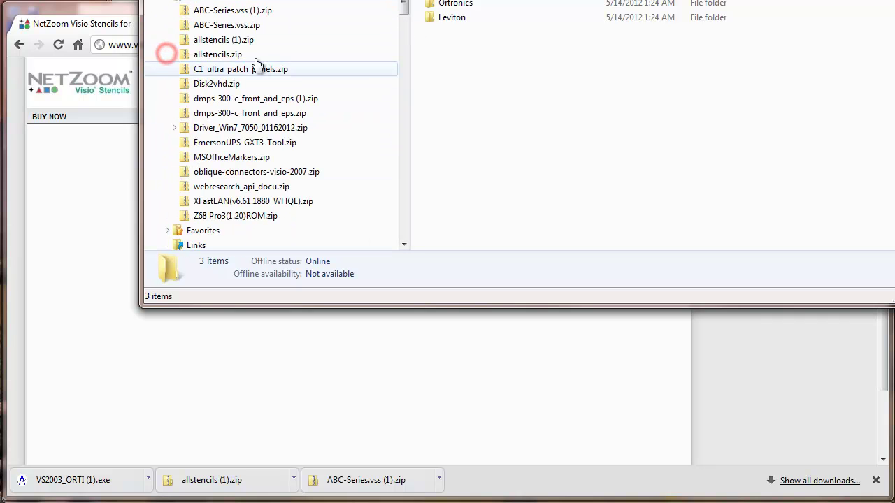
left_click(178, 2)
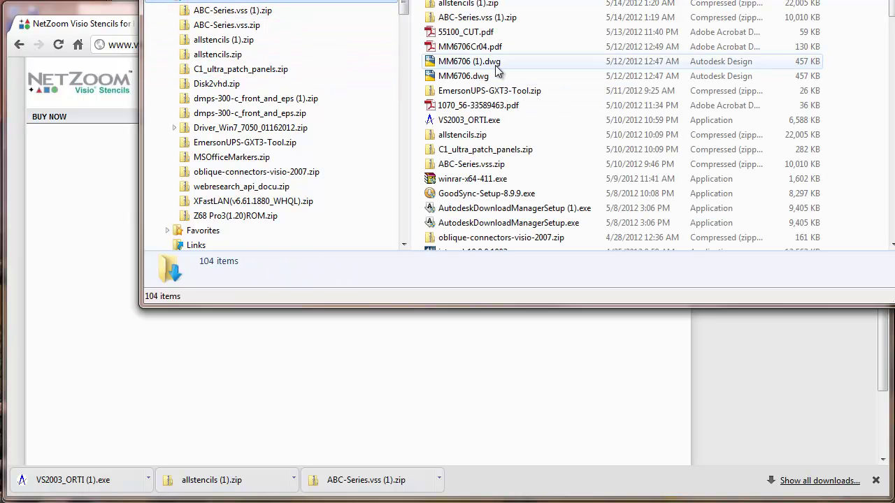
left_click(440, 20)
right_click(440, 19)
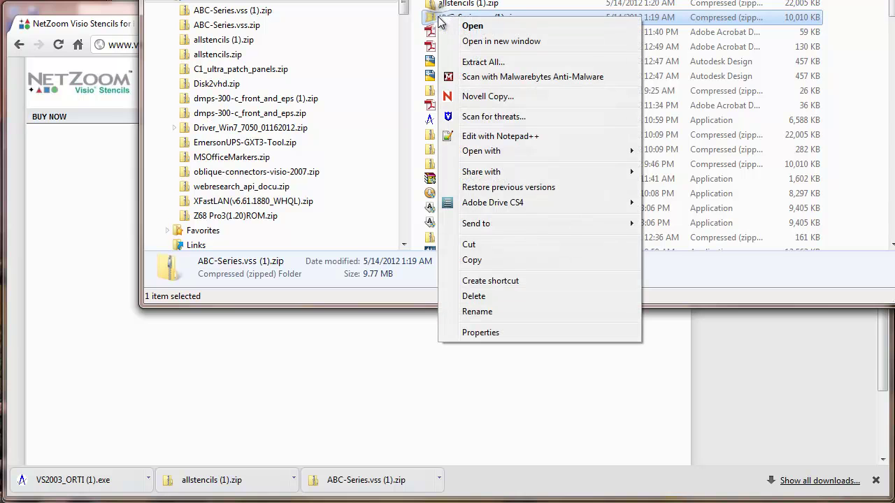
left_click(479, 26)
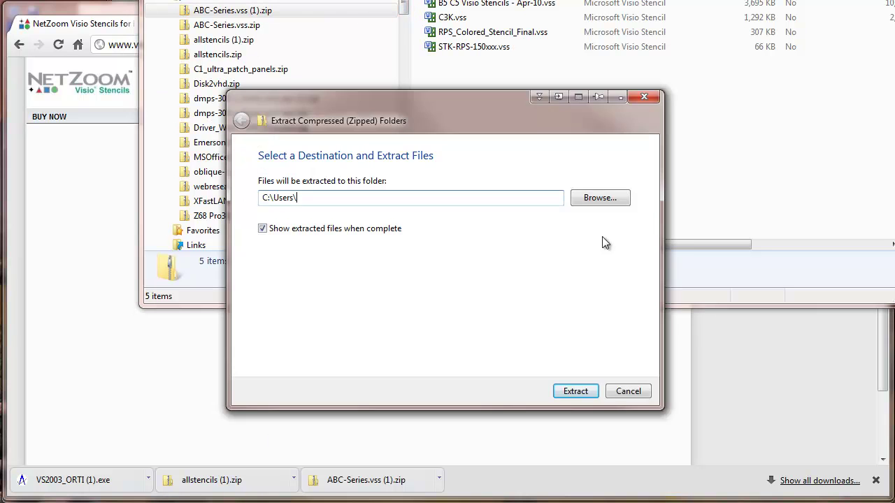
Step: Extract the archive's stencils to the Enterasys folder in Visio 2010 Rack Diagram, Part 1 - Stencils and Scale, Stencils Demo
left_click(591, 198)
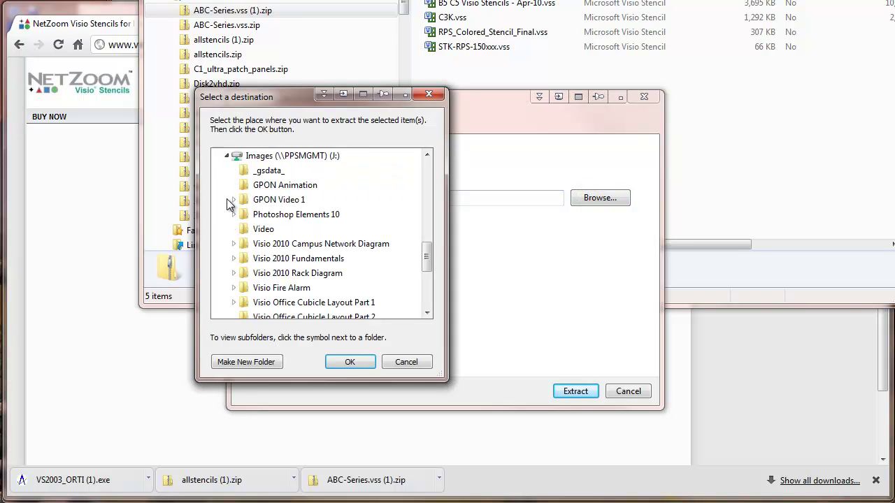
left_click(235, 274)
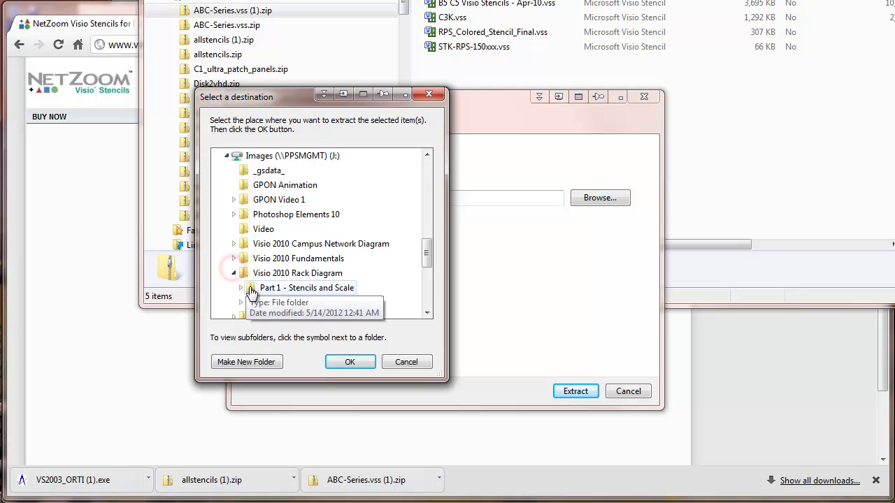
left_click(241, 288)
left_click(280, 272)
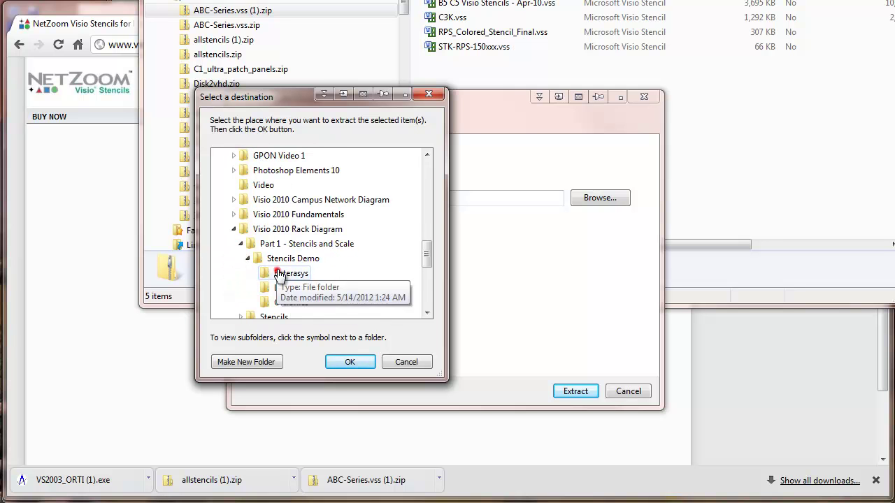
left_click(343, 362)
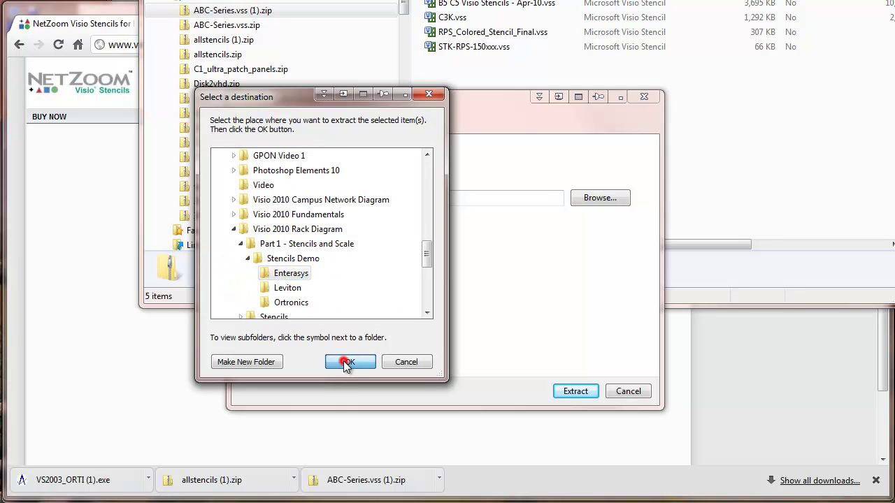
left_click(574, 391)
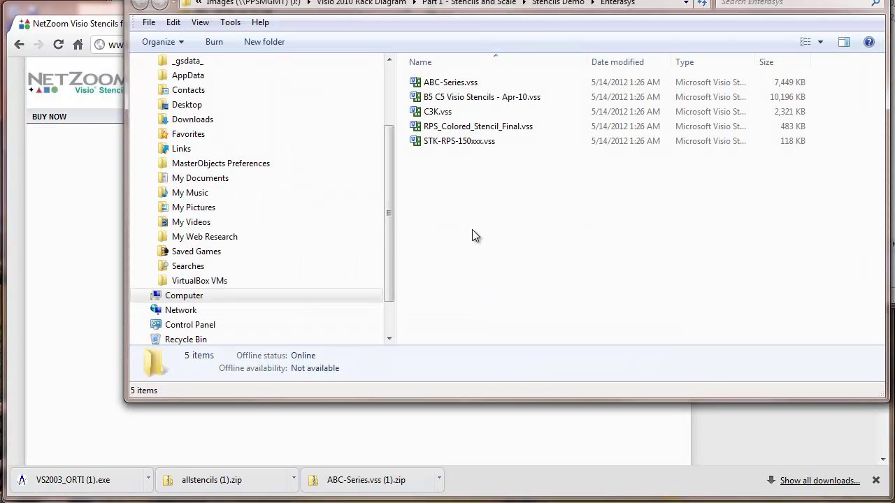
Step: Run the self-extracting VS2003_ORTI (1).exe file from the Downloads folder
left_click_drag(388, 229, 384, 175)
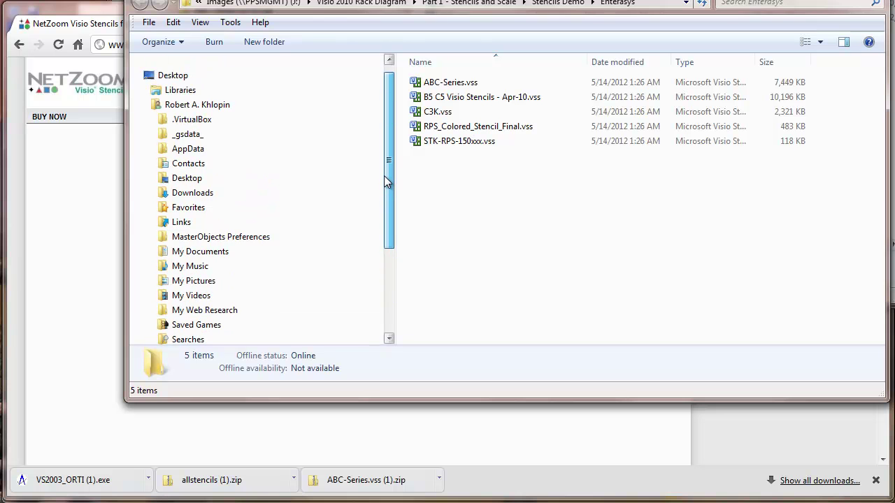
left_click(152, 193)
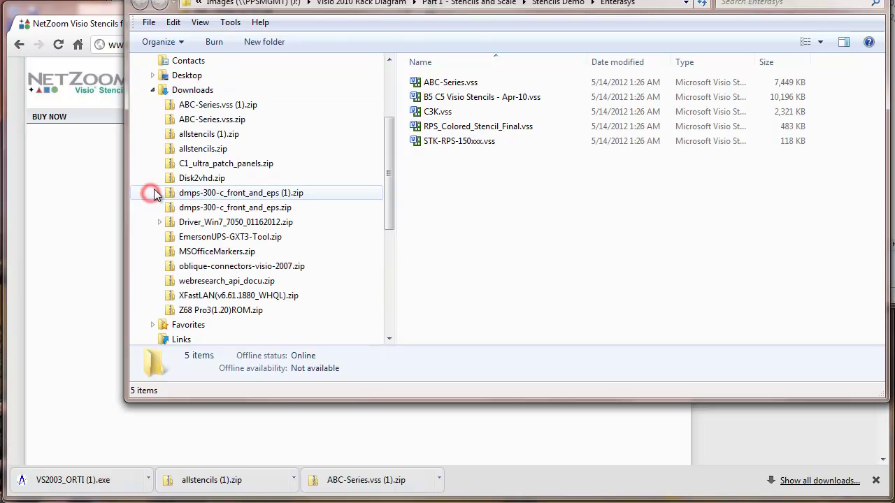
left_click(187, 91)
double_click(451, 79)
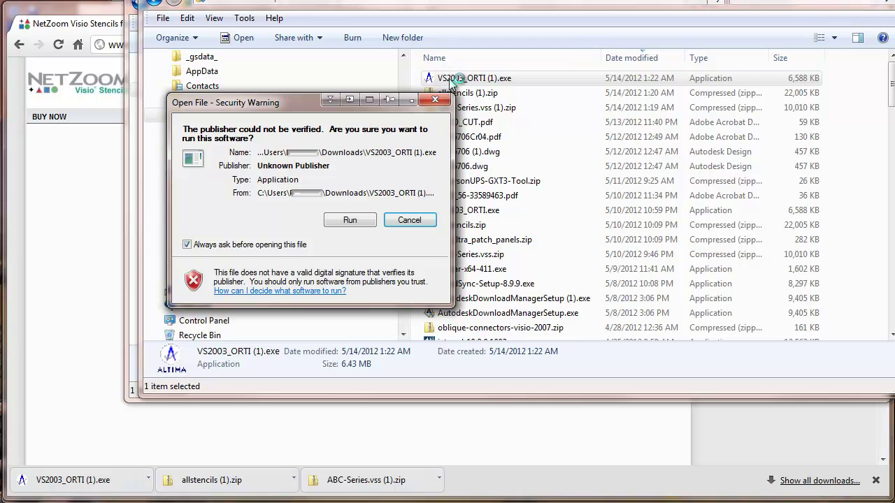
left_click(350, 221)
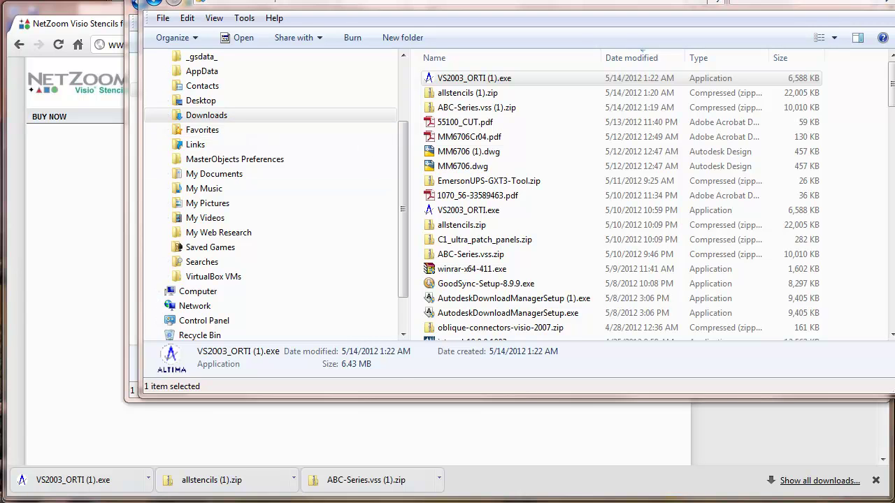
left_click(507, 264)
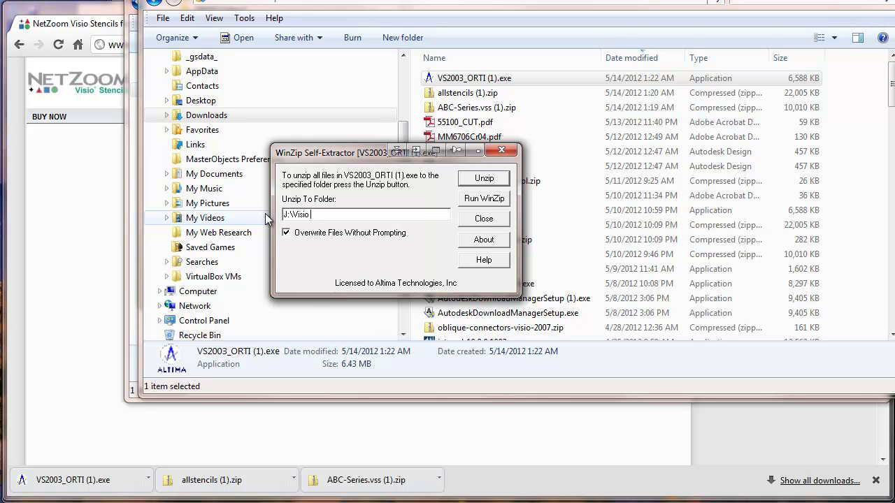
Step: Unzip the Ortronics stencils to J:\Visio 2010 Rack diagram\Part 1 - Stencils and Scale\Stencils Demo\Ortronics and close the self-extractor
type("10 Rack diagram")
key("Return")
type("\\P")
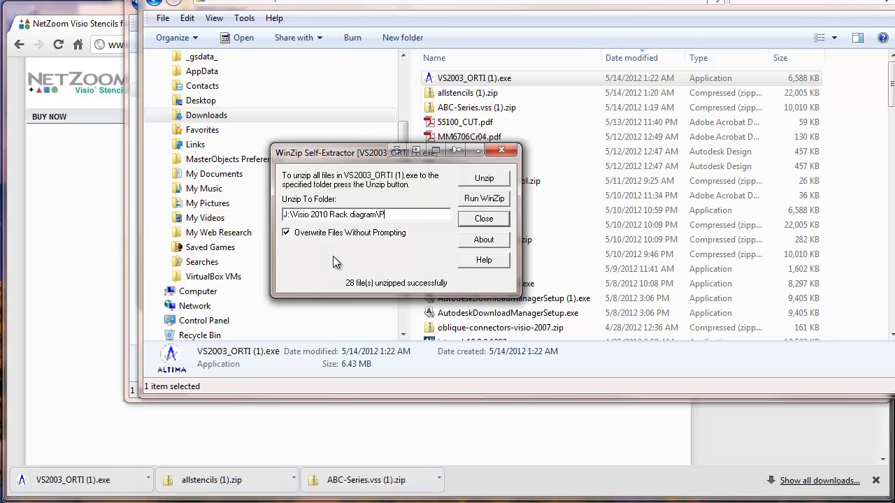
type("art 1 - Stencils and")
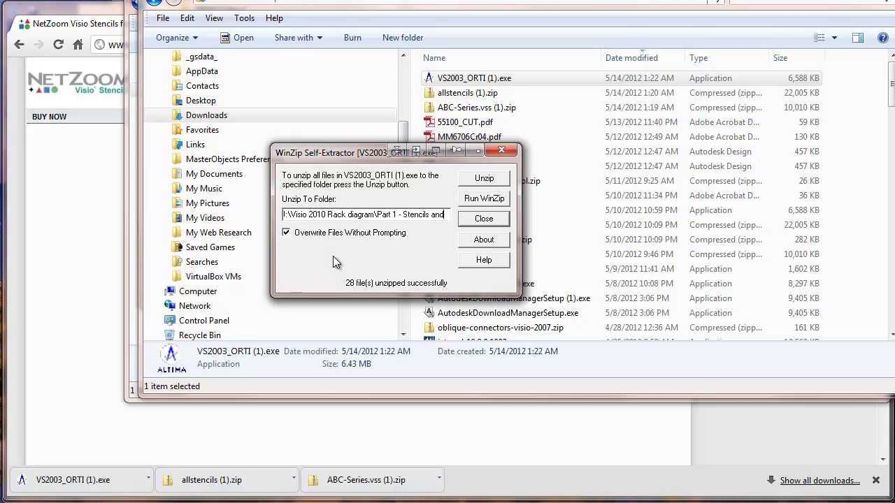
type(" Scale\\")
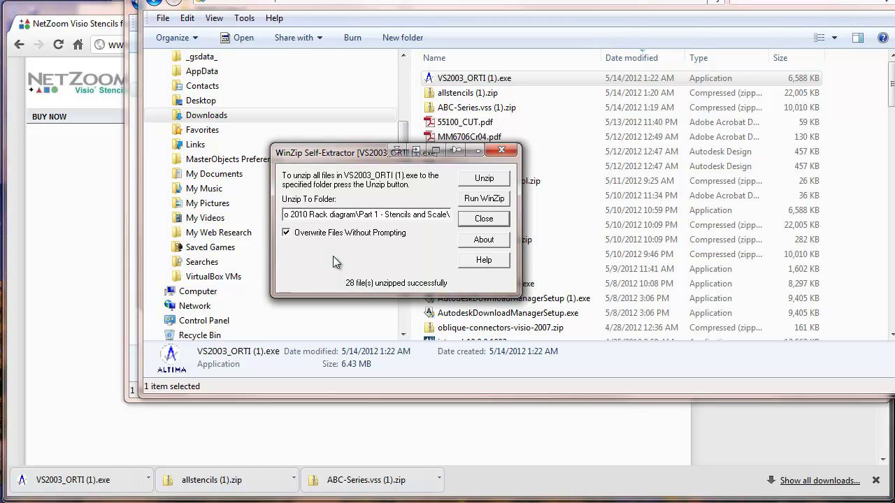
type("Stenciels Demo")
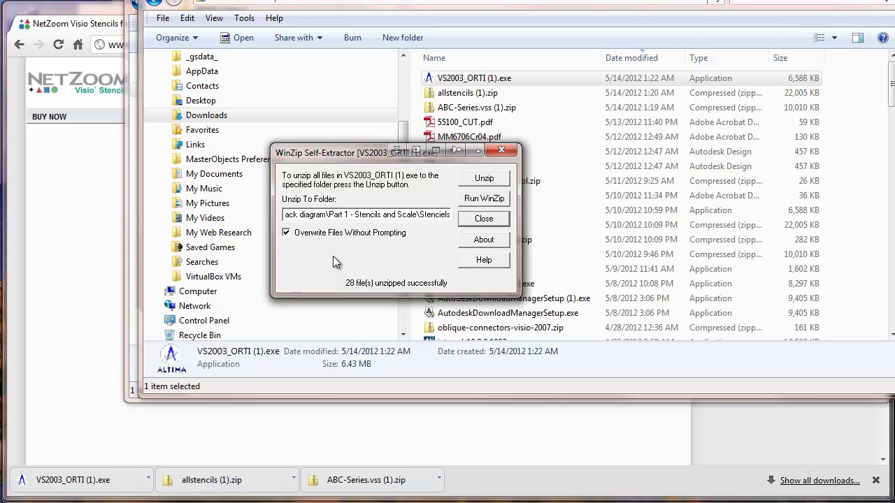
type("\\")
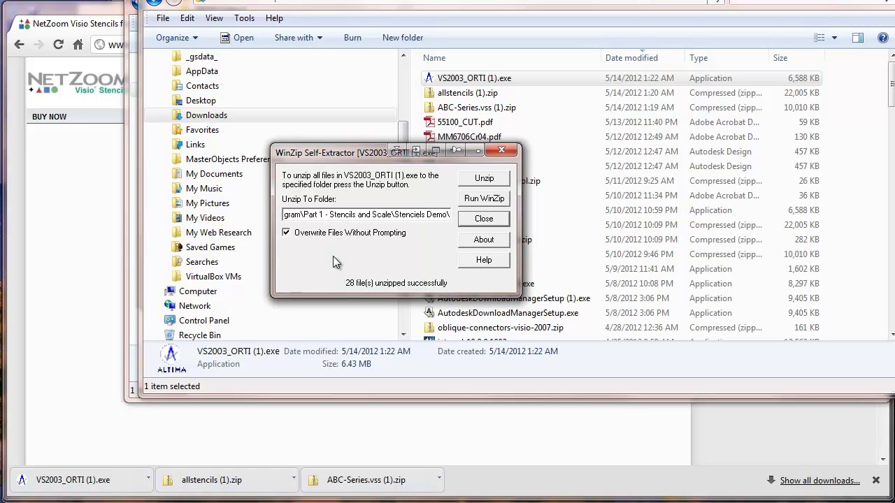
type("Orthonics")
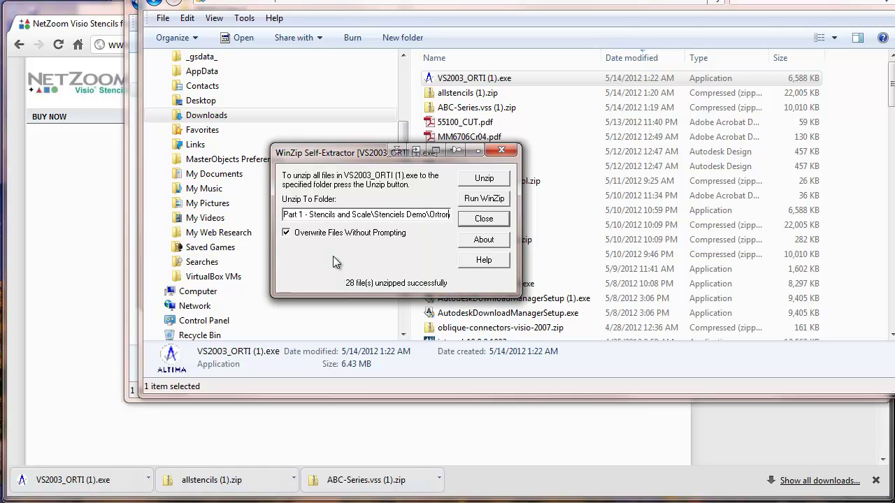
left_click(484, 179)
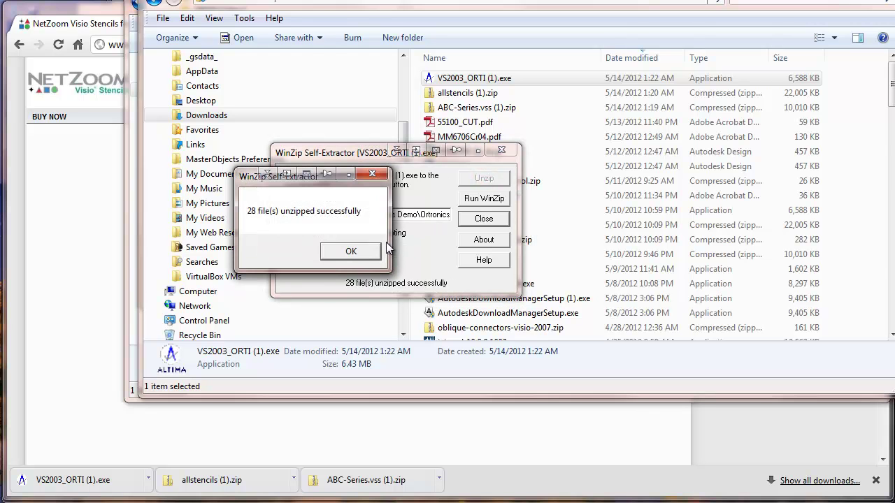
left_click(346, 252)
left_click(484, 219)
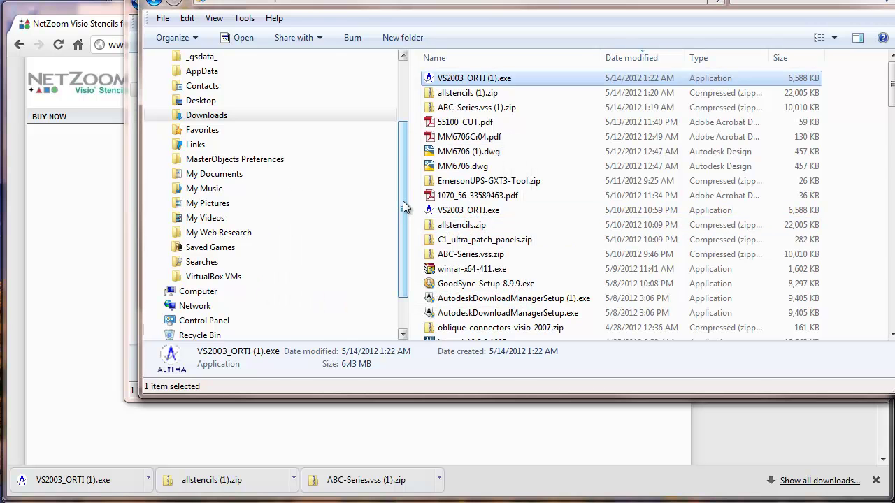
Step: Check the contents of the Enterasys, Leviton and Ortronics folders inside Stencils Demo
scroll(404, 202, "down", 1)
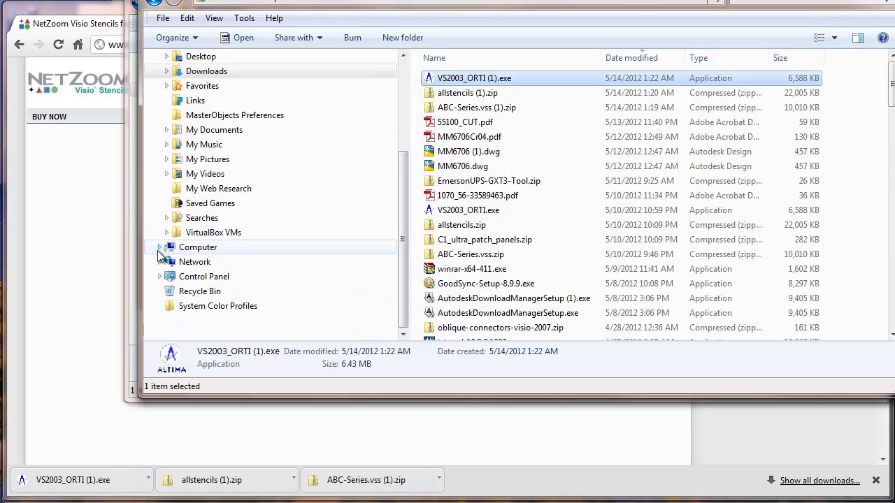
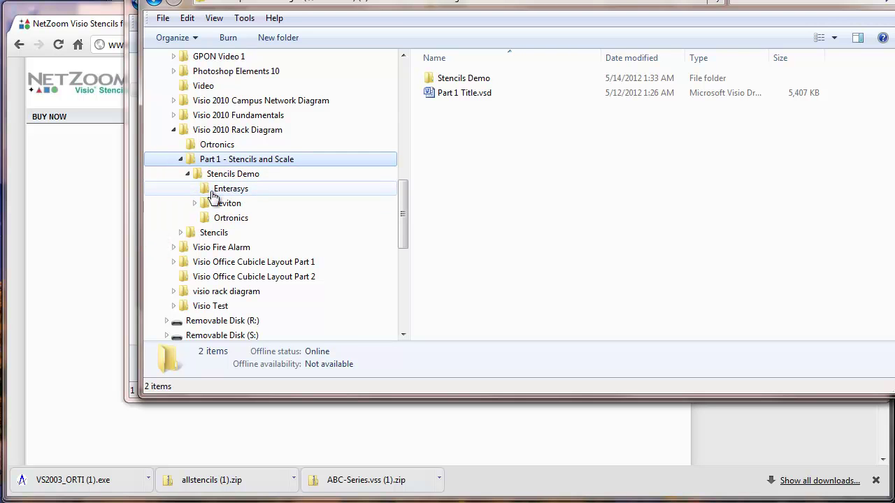
left_click(209, 191)
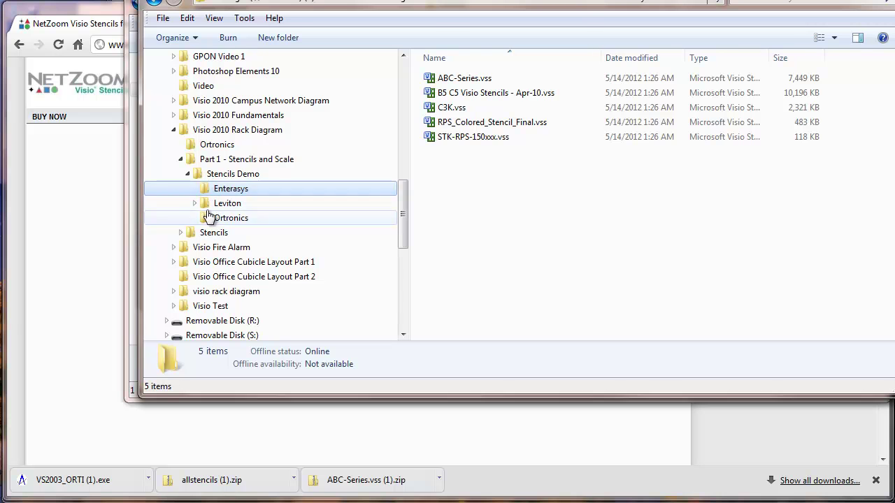
left_click(208, 205)
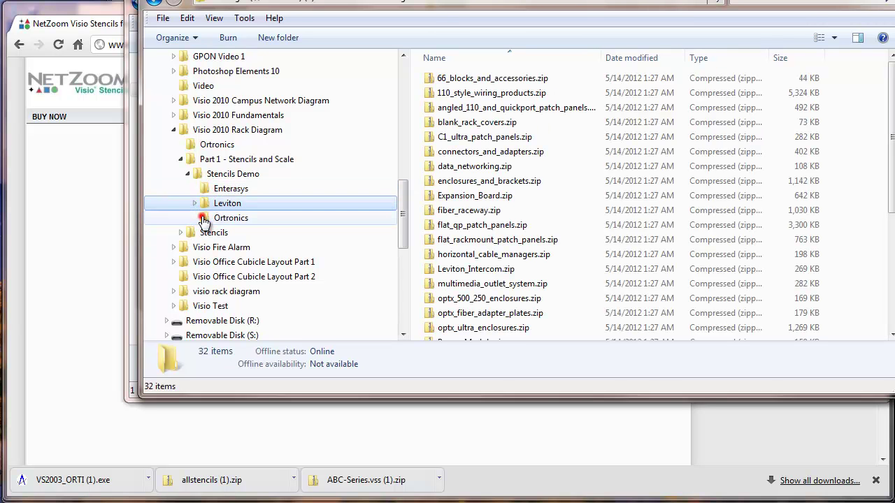
left_click(204, 219)
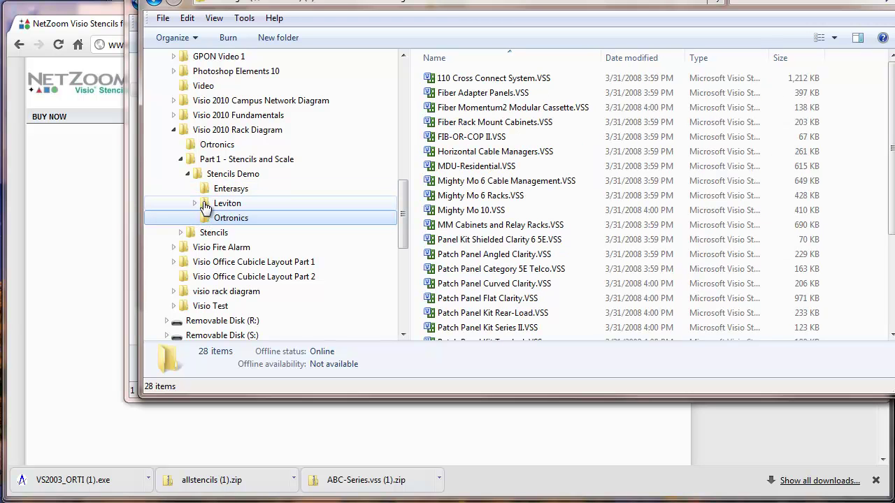
Step: Create a folder named Zipped inside the Leviton folder
left_click(206, 209)
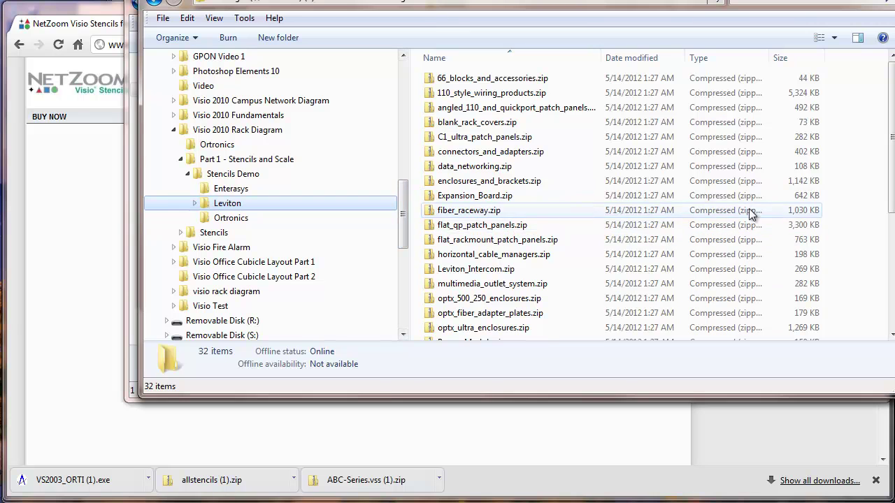
right_click(194, 203)
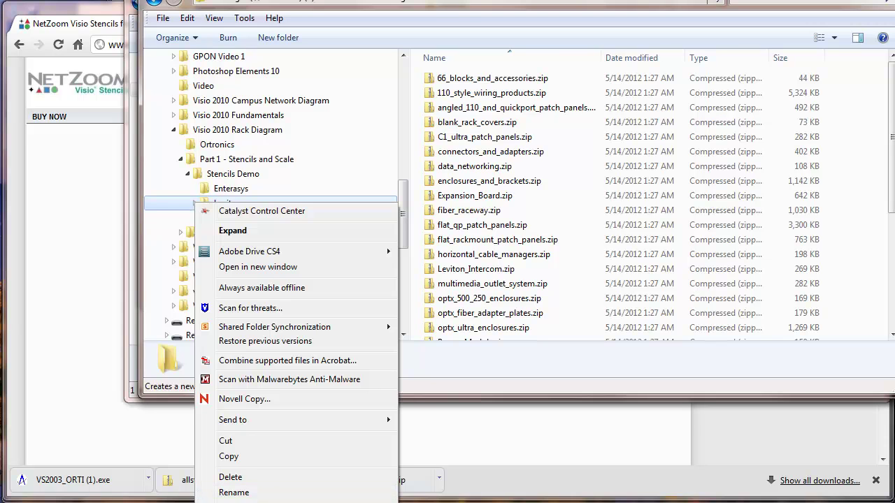
left_click(328, 361)
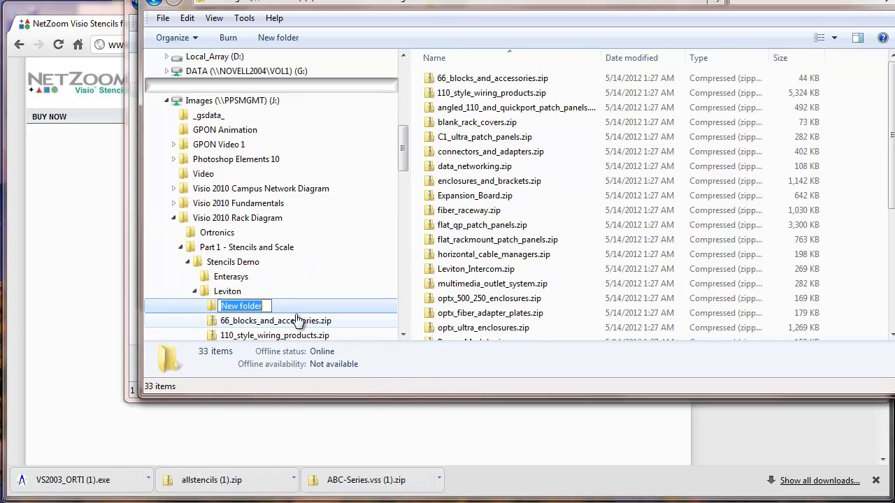
type("Z")
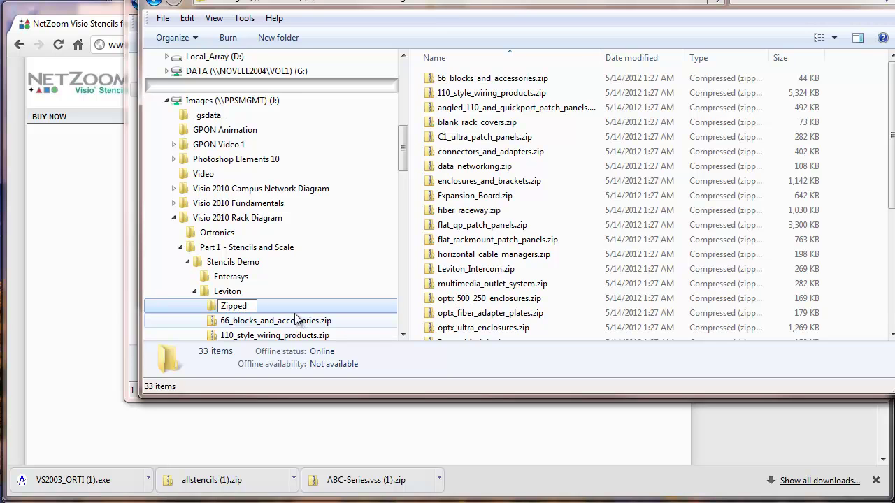
type("ipped")
left_click(295, 316)
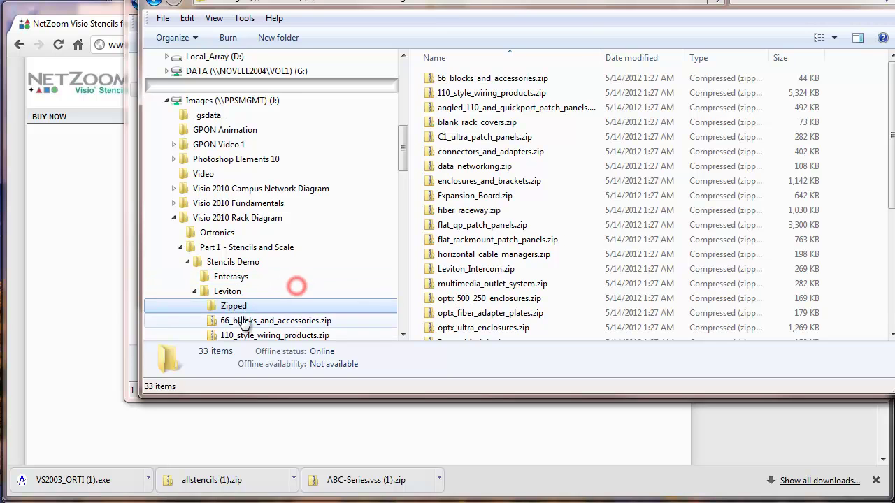
Step: Move all the zip archives in the Leviton folder, from 66_blocks_and_accessories.zip to wireless_enclosures.zip, into its Zipped subfolder
left_click(211, 291)
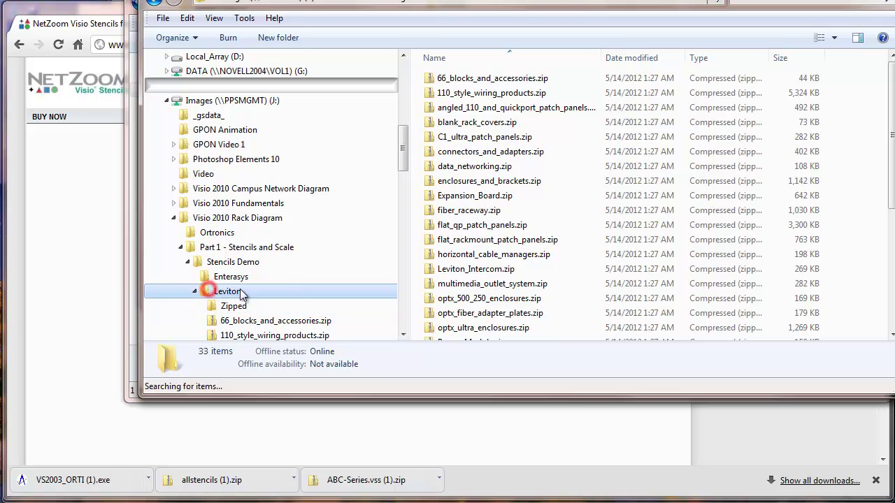
left_click(448, 80)
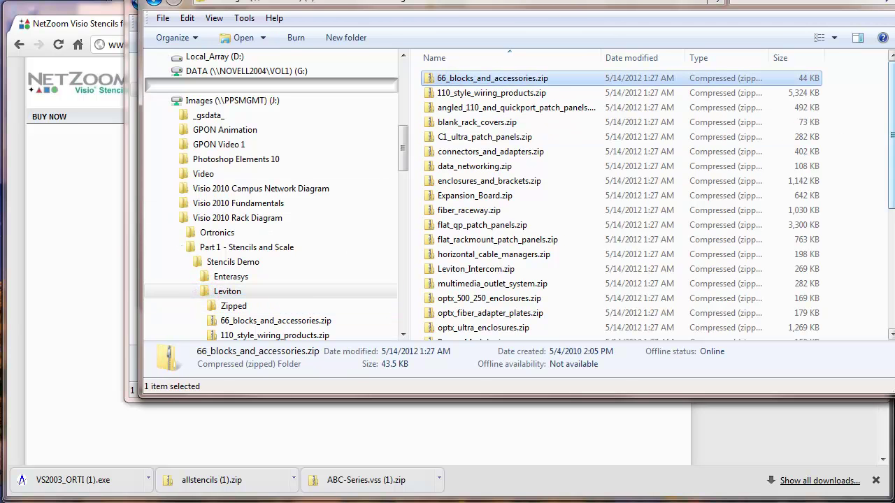
scroll(622, 203, "down", 5)
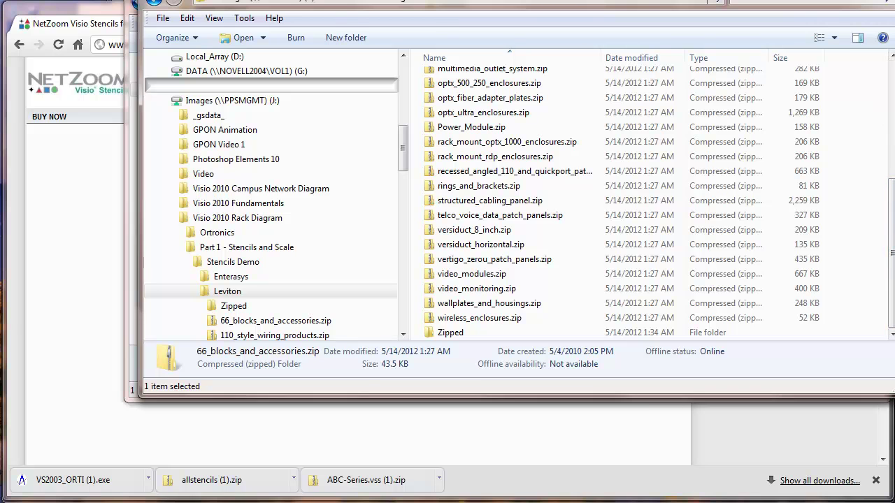
left_click(442, 319, "shift")
left_click_drag(434, 308, 238, 309)
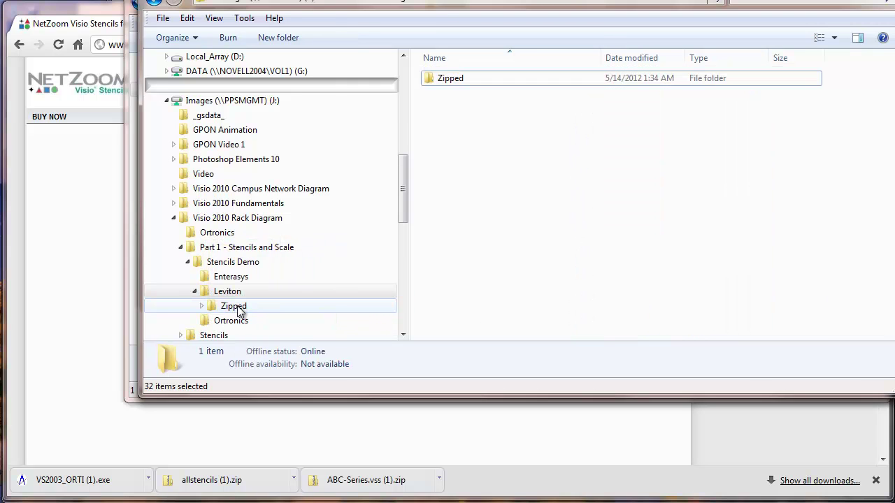
Step: Extract flat_rackmount_patch_panels.zip from the Zipped folder into a flat_rackmount_patch_panels folder directly under Leviton
left_click(217, 307)
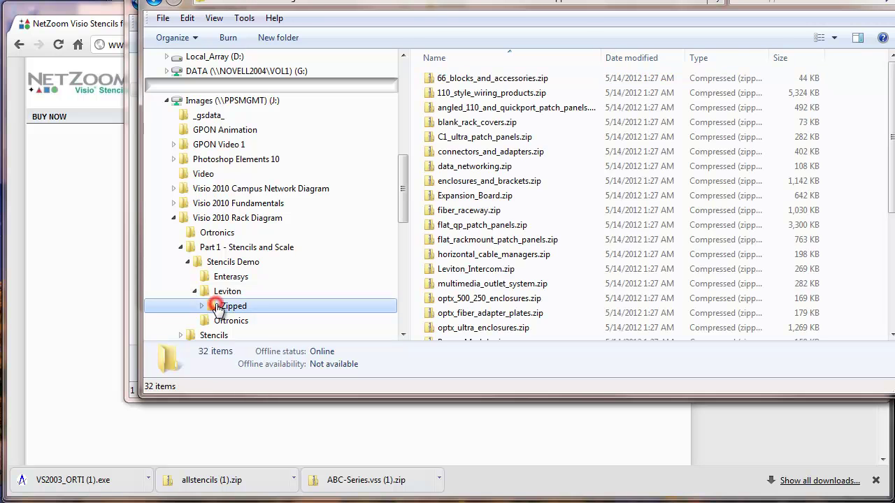
left_click(446, 240)
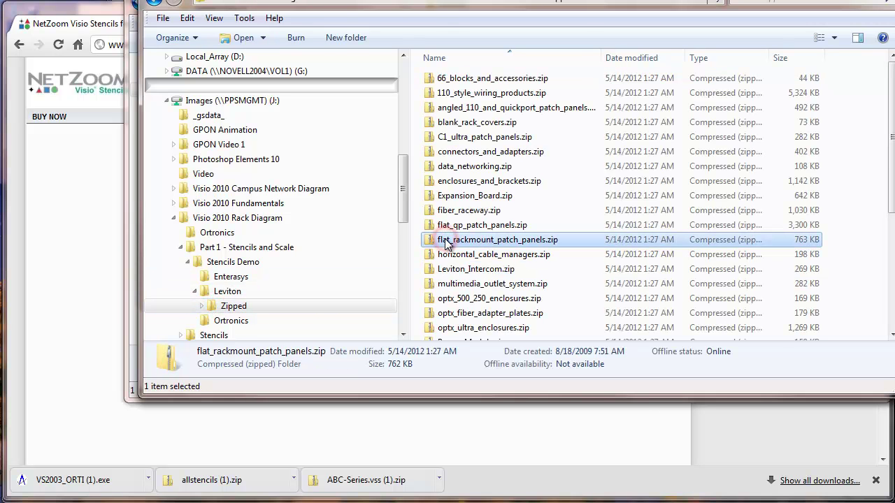
right_click(446, 239)
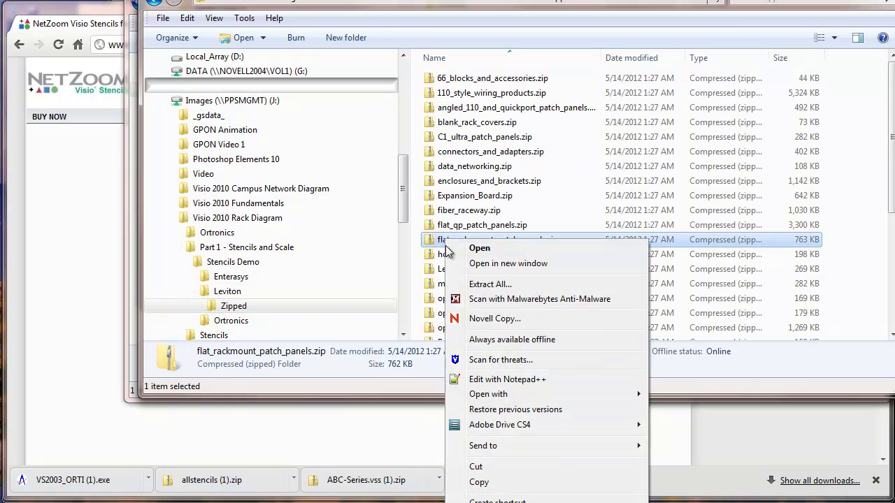
left_click(483, 284)
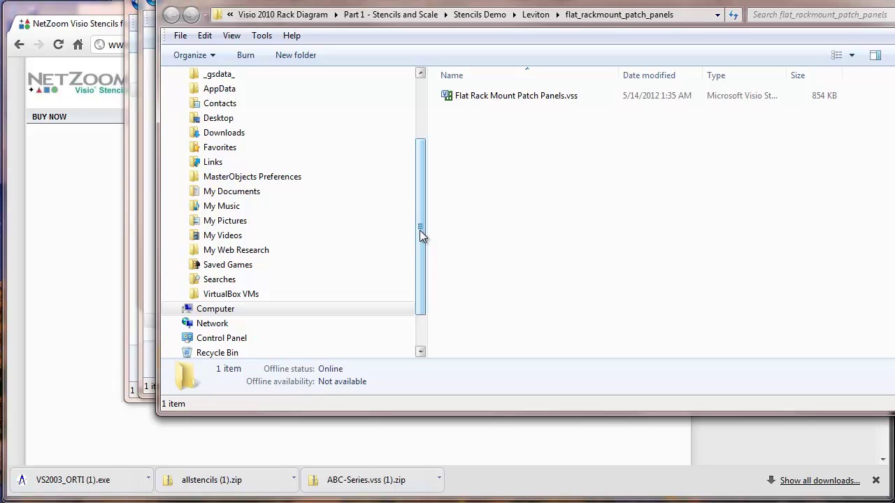
left_click_drag(419, 227, 422, 275)
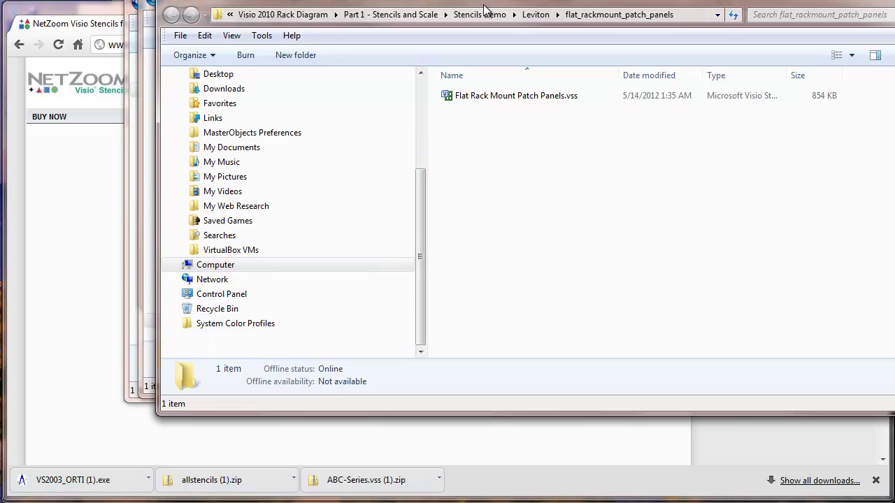
Step: Return to Leviton's Zipped folder and extract rack_mount_rdp_enclosures.zip to Leviton\rack_mount_rdp_enclosures
left_click(528, 16)
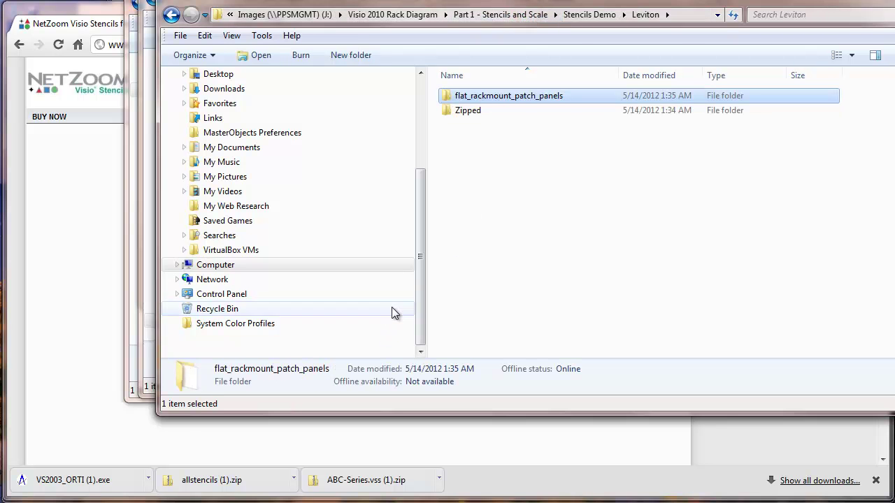
double_click(452, 112)
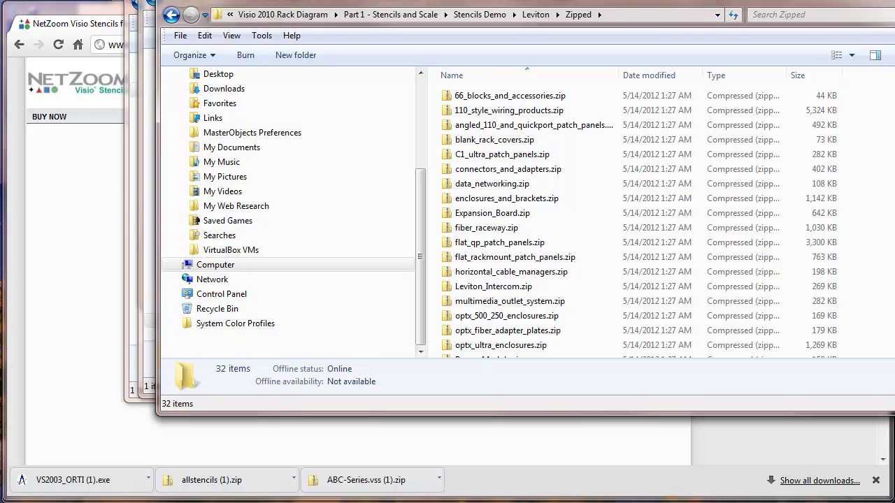
scroll(639, 221, "down", 4)
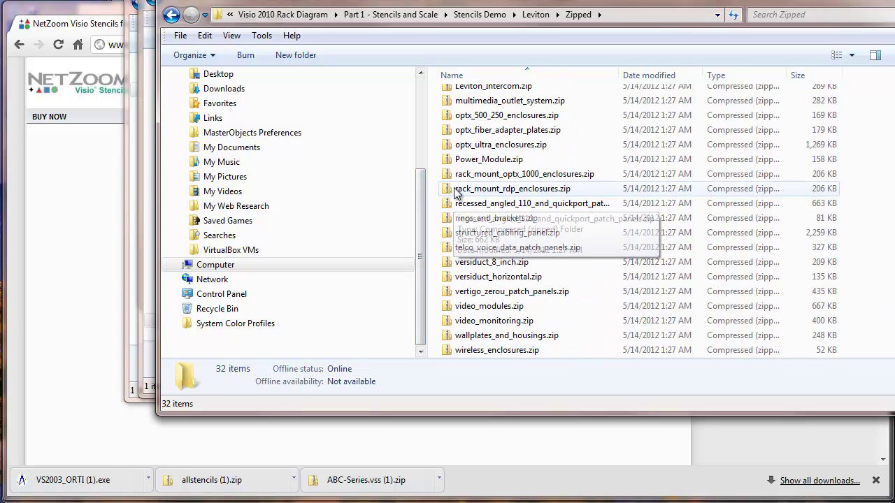
left_click(458, 192)
right_click(458, 192)
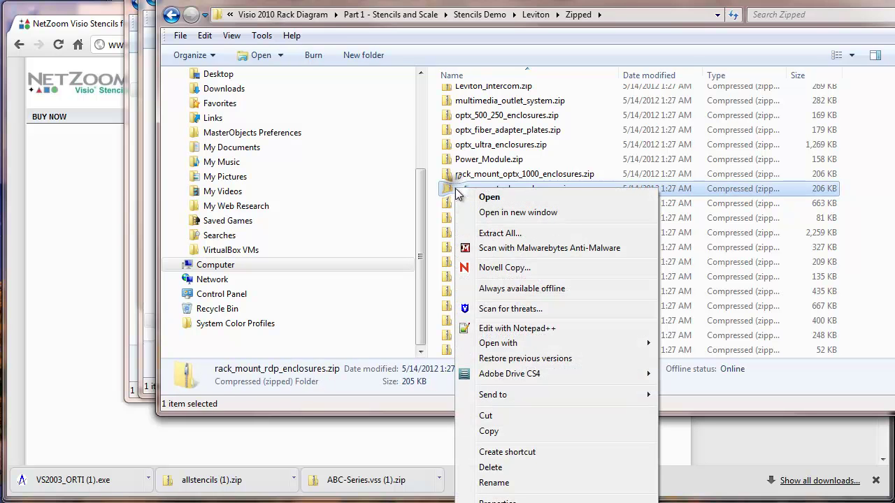
left_click(499, 232)
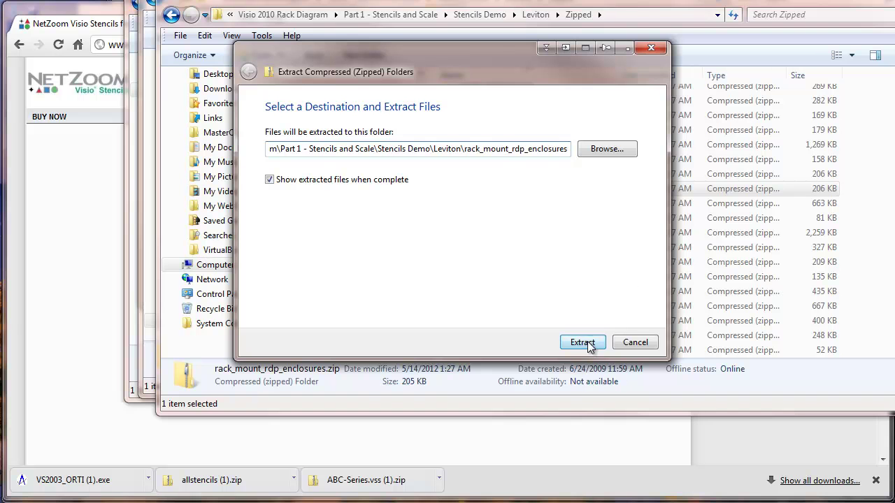
left_click(583, 342)
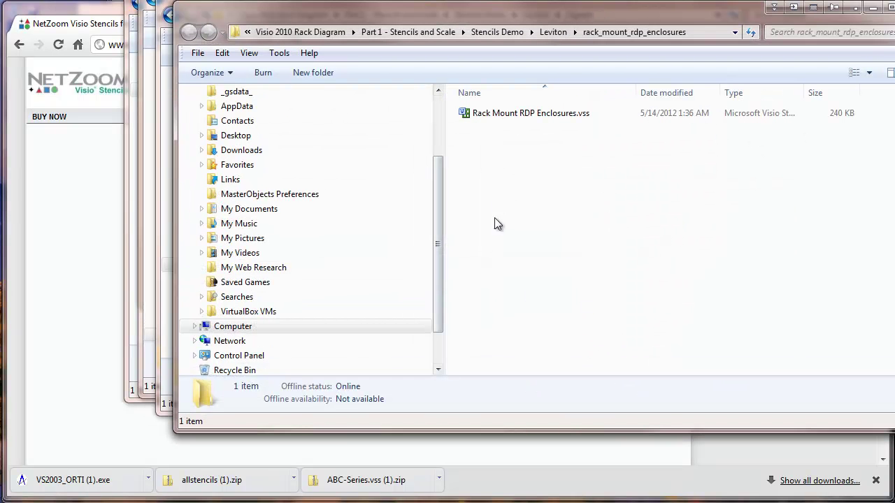
Step: Return to Leviton's Zipped folder and extract horizontal_cable_managers.zip to Leviton\horizontal_cable_managers
left_click(551, 31)
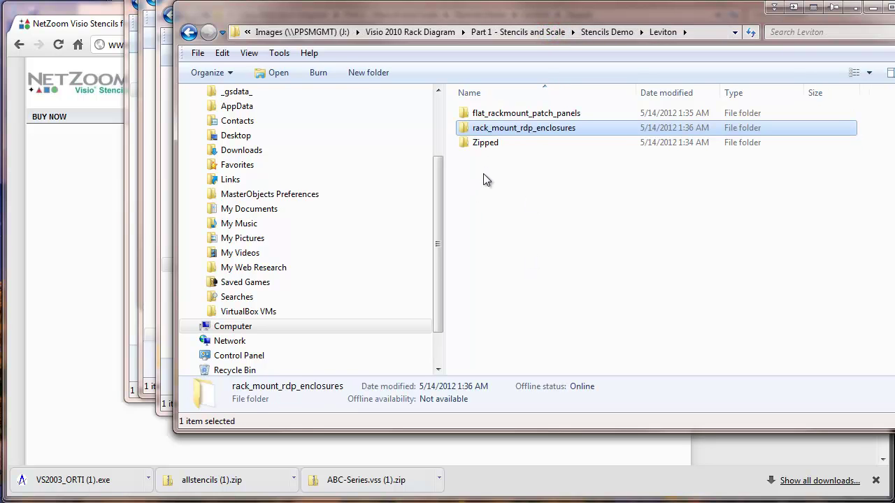
double_click(483, 143)
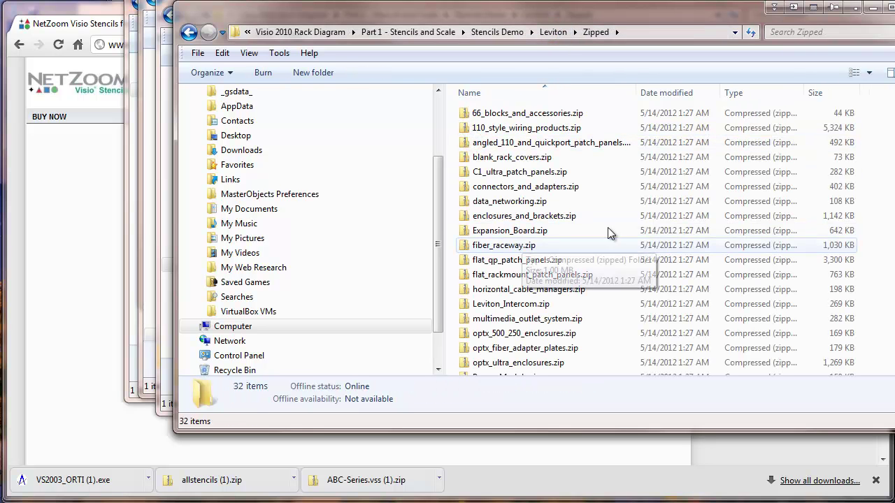
scroll(830, 235, "down", 2)
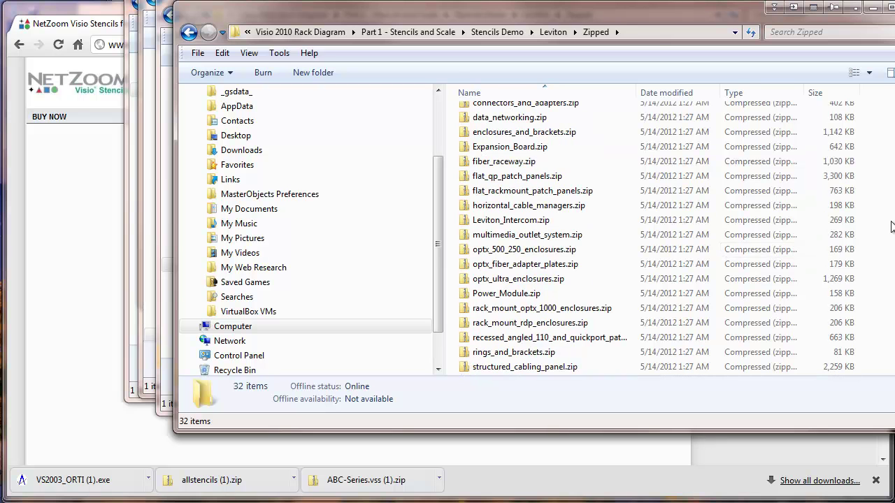
right_click(476, 208)
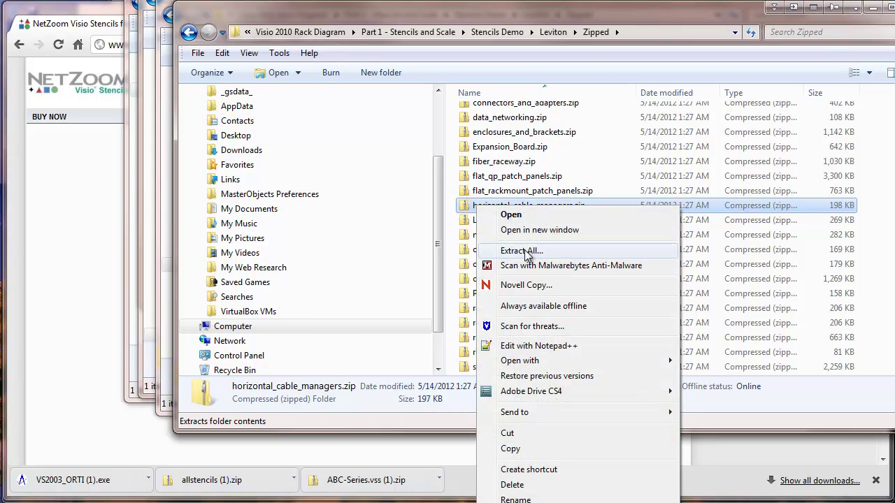
left_click(525, 252)
left_click_drag(489, 402, 519, 90)
left_click(633, 354)
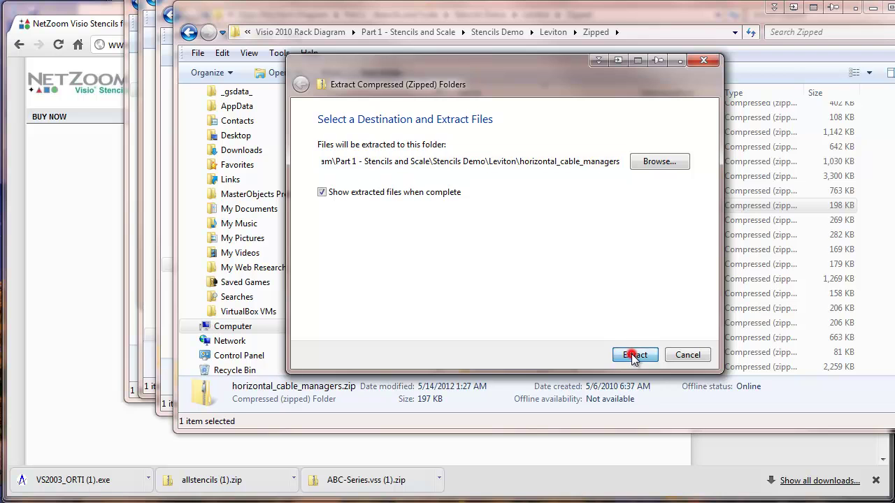
left_click(576, 50)
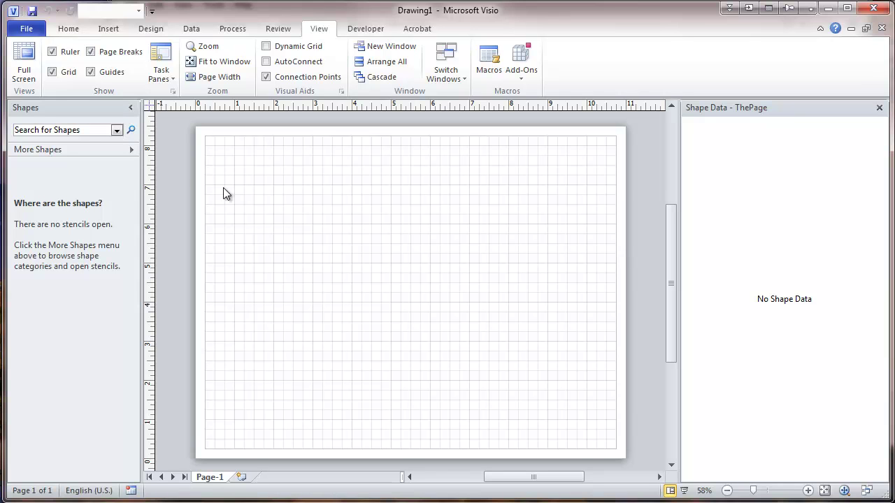
Step: Start opening a stencil file for the blank Visio drawing and go up to the root of the J: drive
left_click(130, 149)
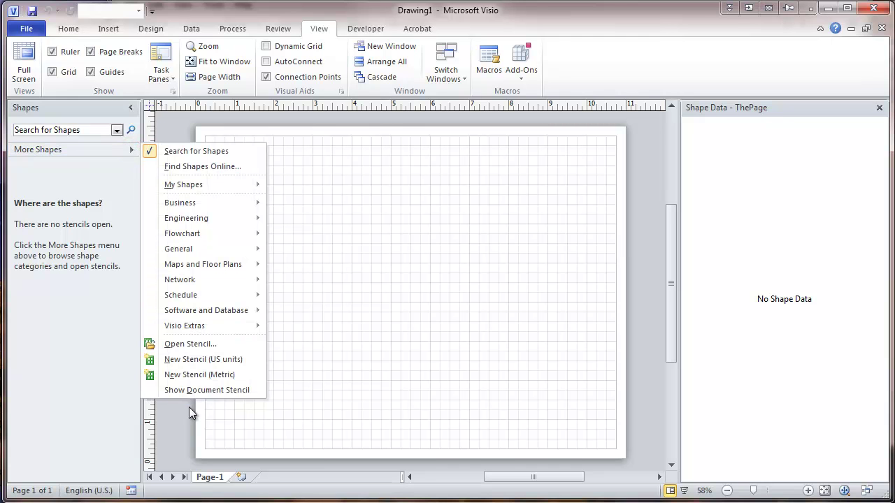
left_click(191, 344)
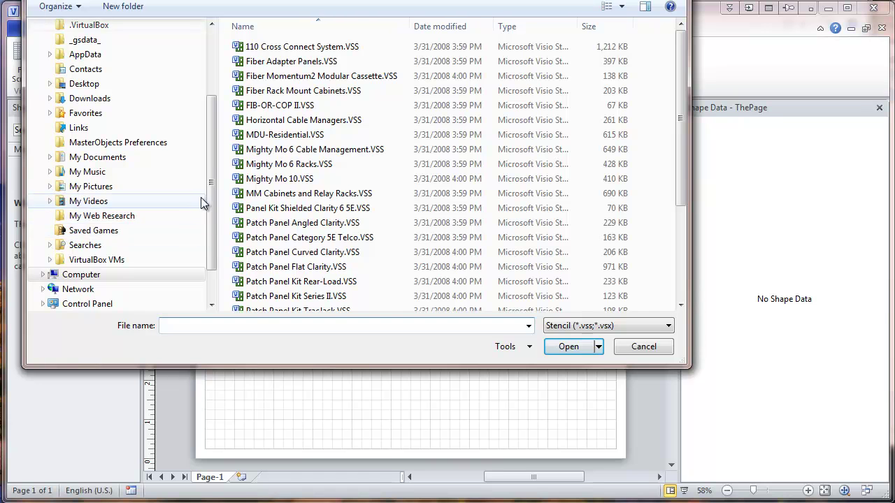
key("BackSpace")
left_click_drag(207, 142, 213, 220)
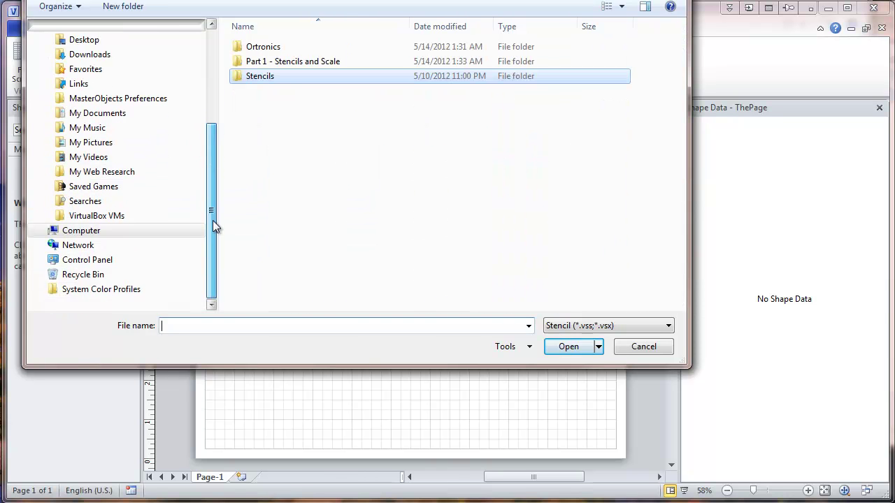
key("BackSpace")
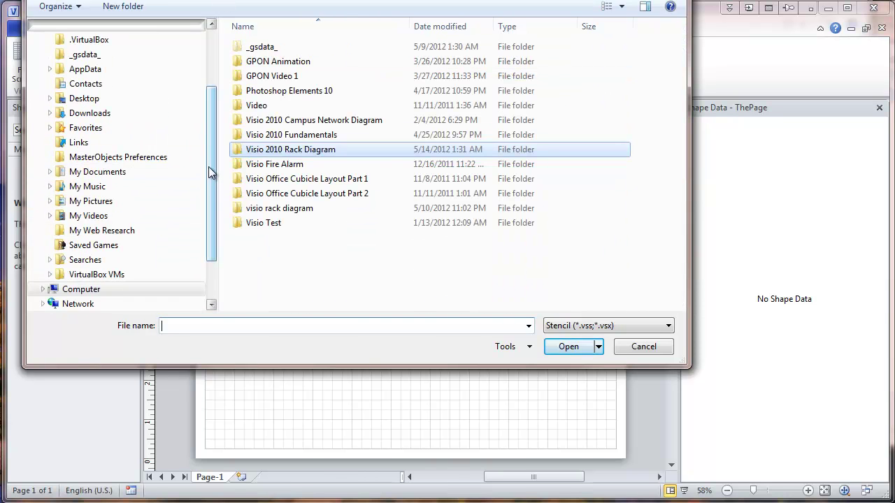
left_click_drag(211, 168, 209, 219)
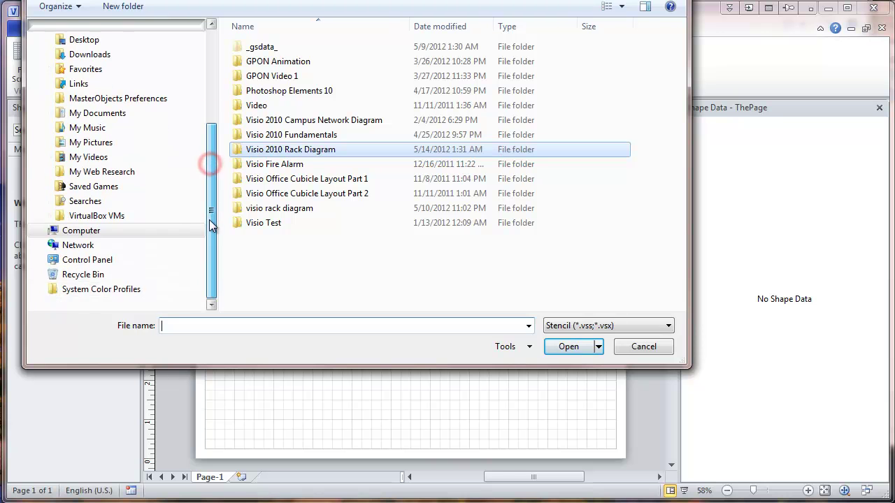
Step: Browse to the Ortronics stencils in Visio 2010 Rack Diagram, Part 1 - Stencils and Scale, Stencils Demo
double_click(236, 150)
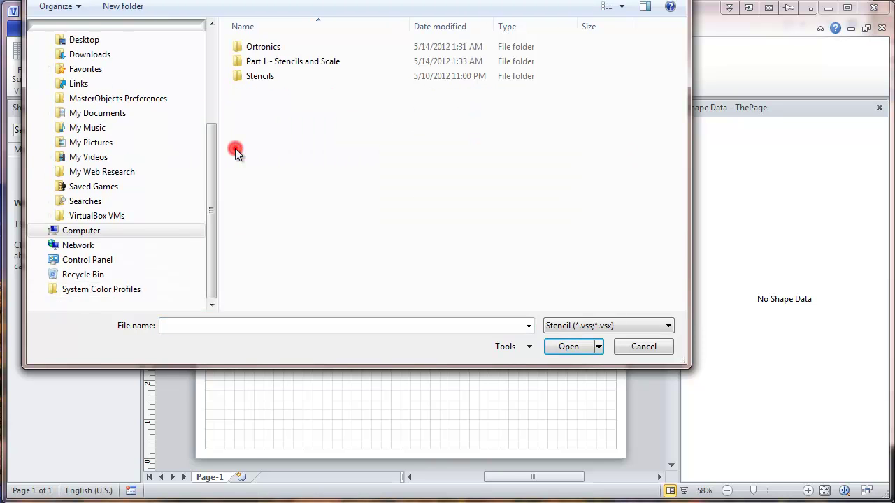
left_click(240, 61)
double_click(239, 61)
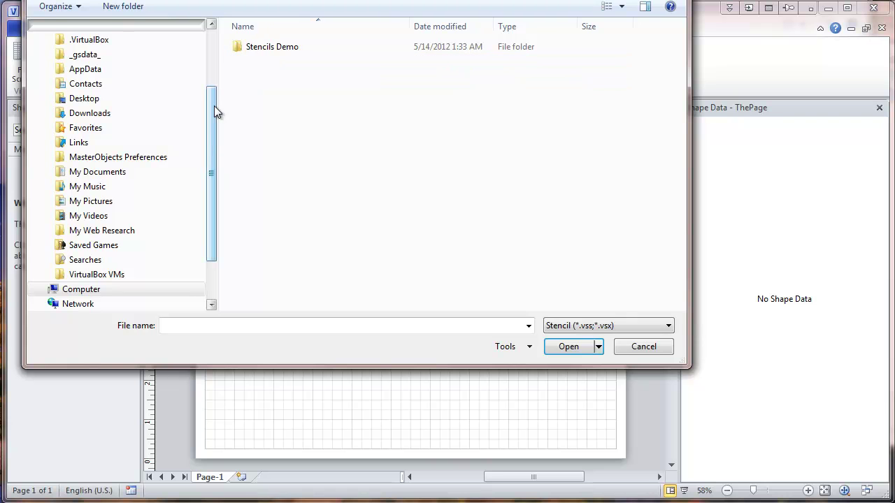
double_click(238, 48)
left_click(246, 76)
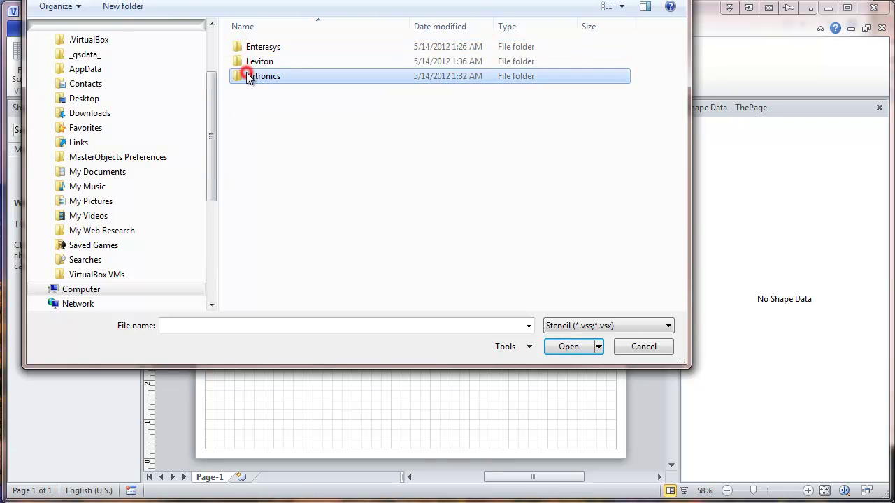
double_click(242, 76)
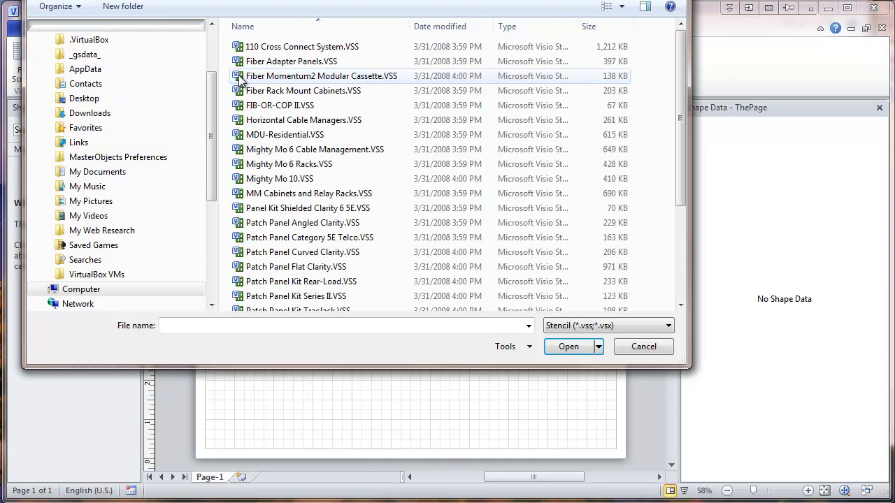
Step: Open the Mighty Mo 6 Racks.VSS stencil and place an OR-MM6706 rack on the drawing page
left_click(245, 163)
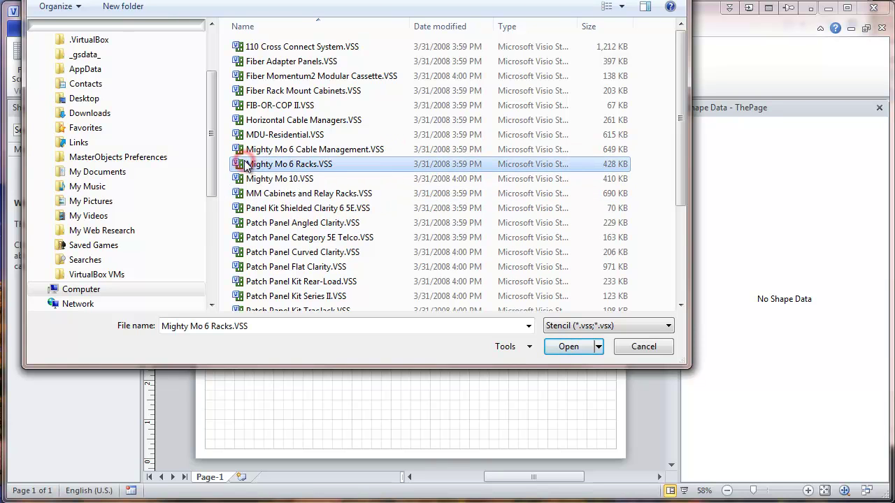
left_click(574, 347)
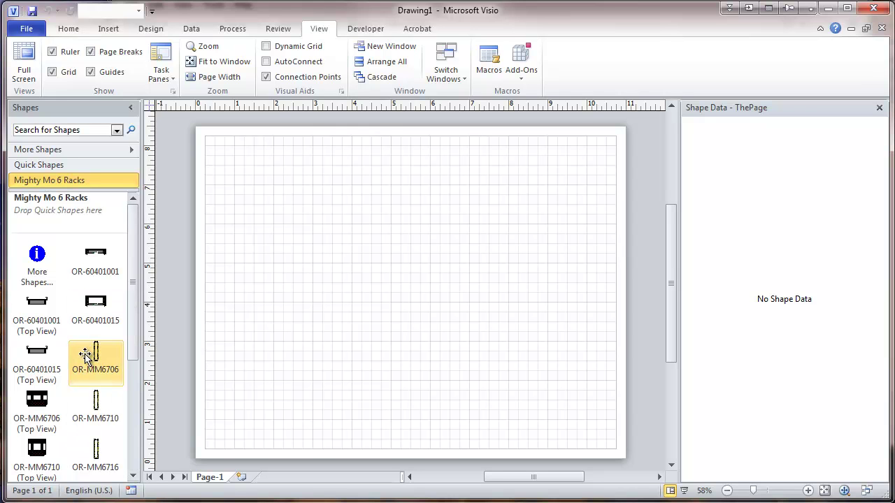
mouse_move(85, 355)
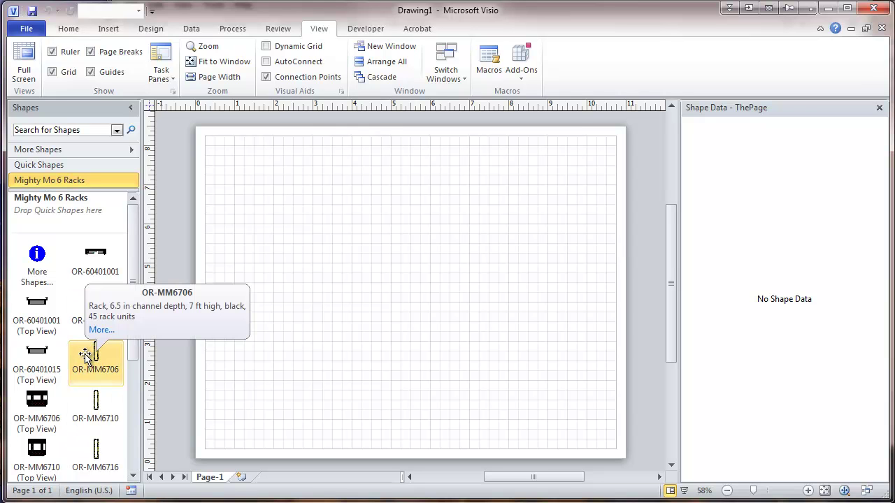
left_click_drag(84, 359, 316, 308)
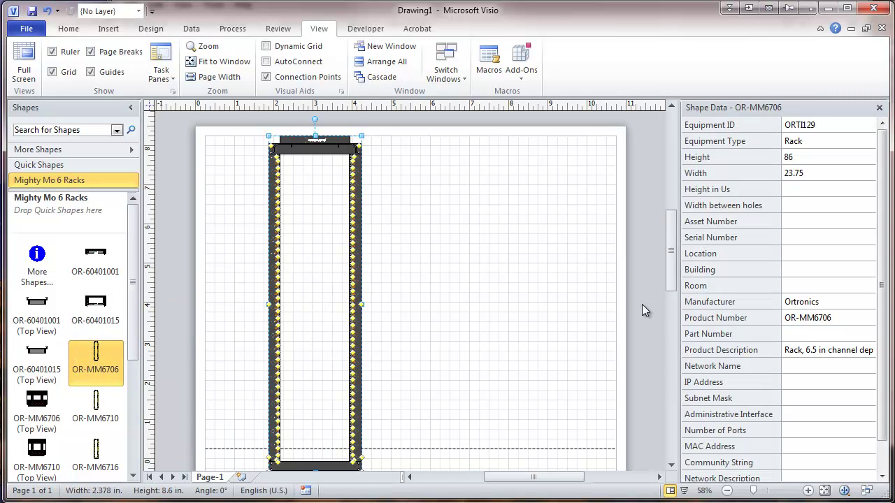
mouse_move(670, 281)
left_mouse_down()
mouse_move(671, 349)
mouse_move(663, 302)
mouse_move(645, 273)
left_mouse_up()
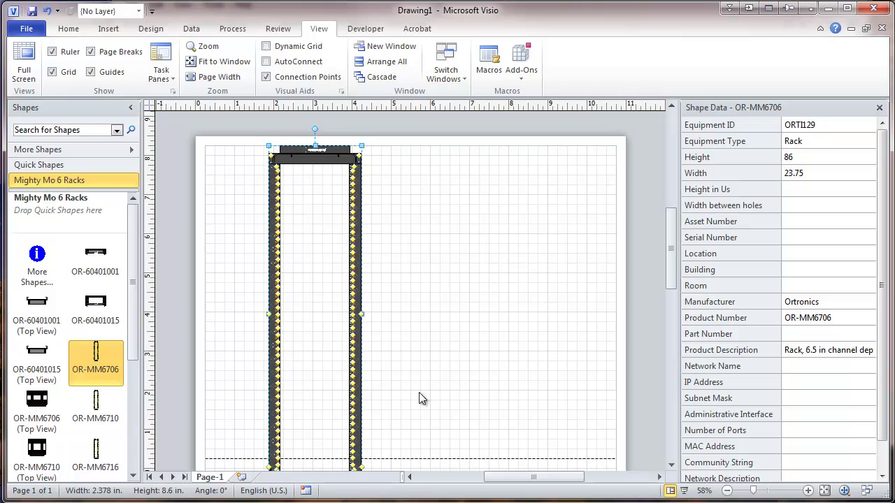
Step: Set Page-1's printer paper to portrait and its page size to the pre-defined Standard Letter, 8.5 in. x 11 in
right_click(207, 480)
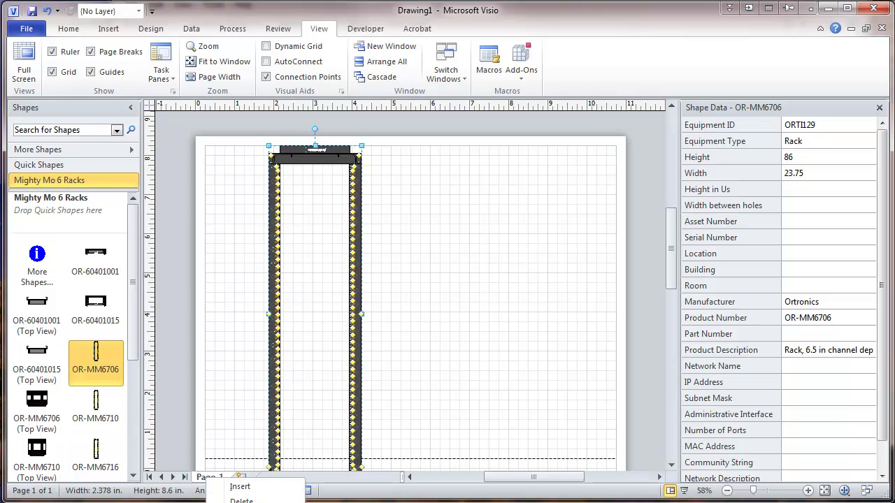
left_click(245, 502)
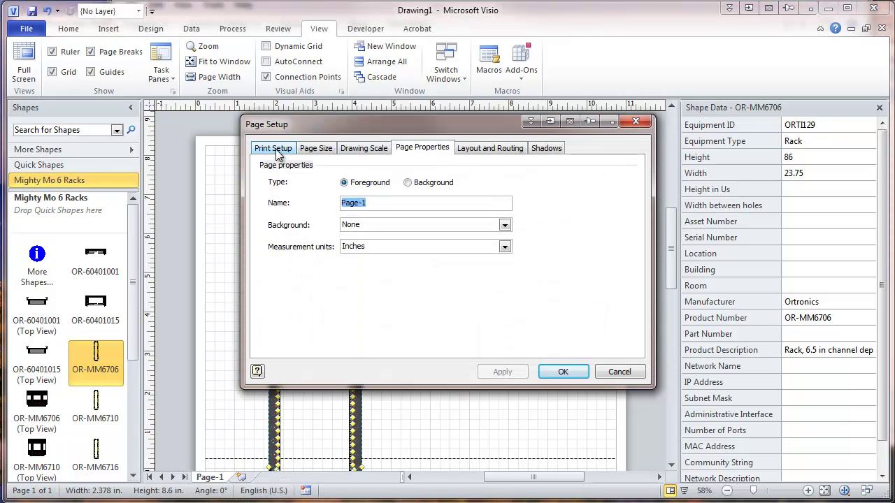
left_click(276, 152)
left_click(272, 201)
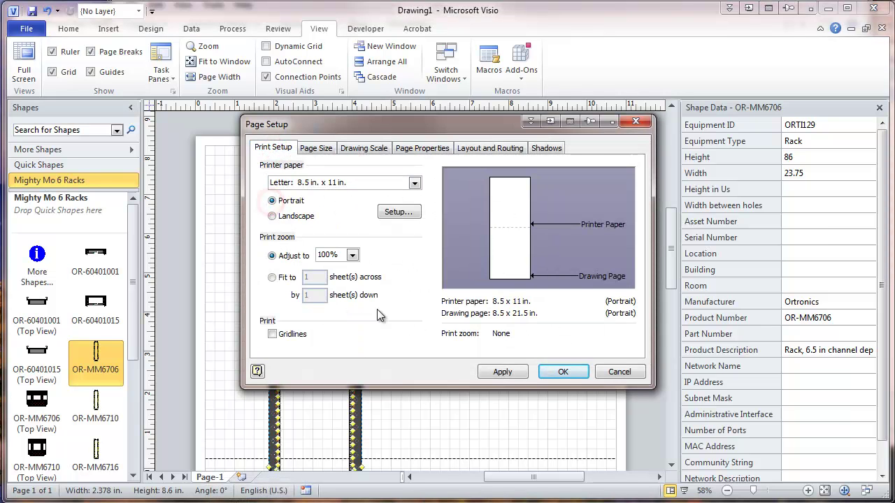
left_click(317, 149)
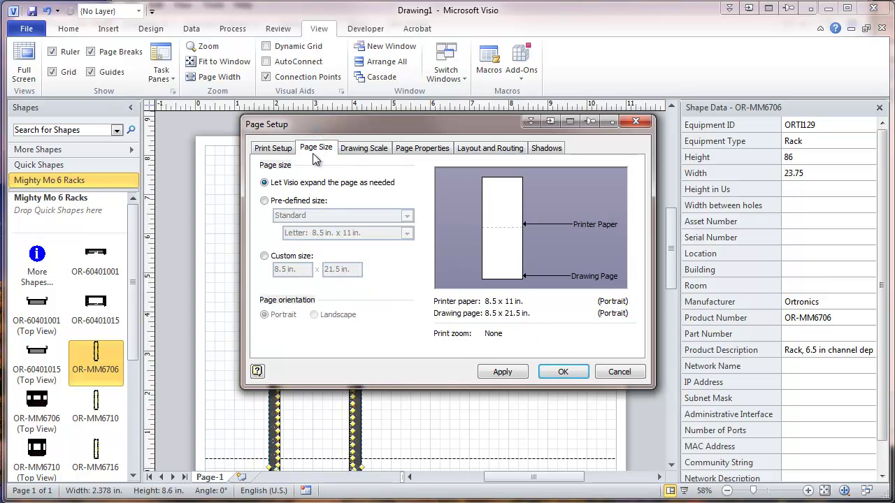
left_click(265, 201)
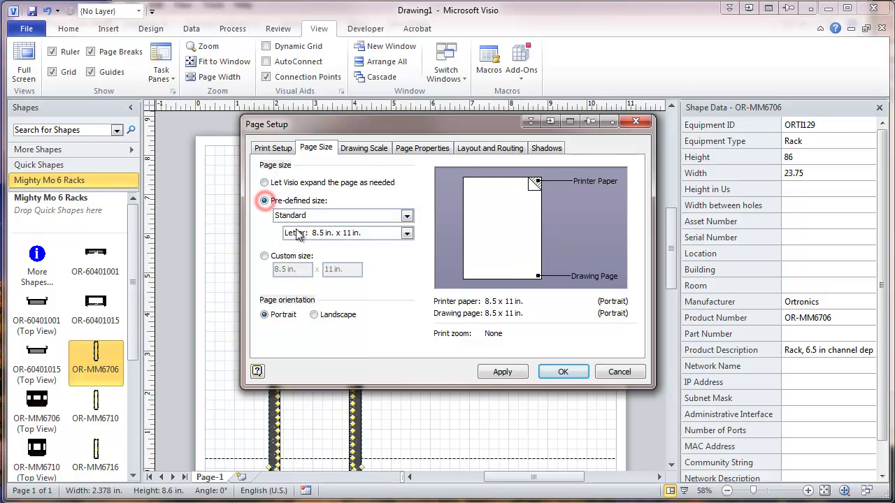
left_click(499, 375)
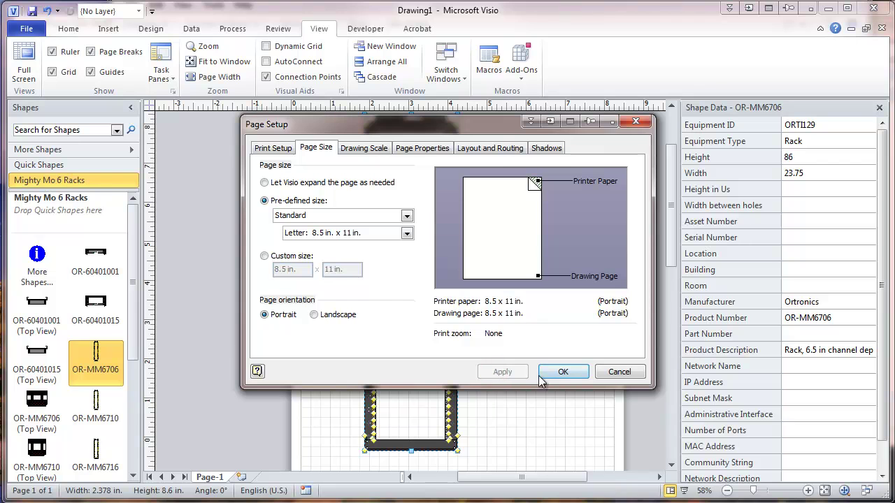
left_click(561, 373)
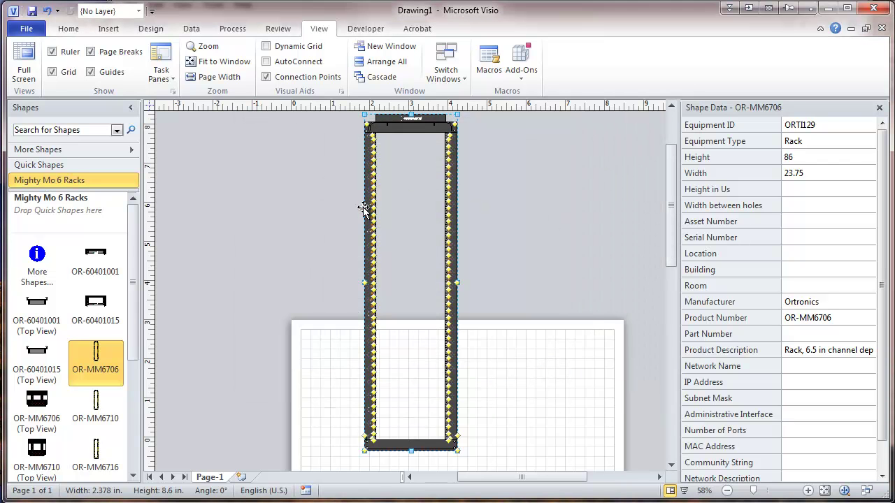
Step: Move the OR-MM6706 rack down onto the portrait page, near its upper-left margins
mouse_move(367, 208)
left_mouse_down()
mouse_move(358, 441)
mouse_move(337, 429)
left_mouse_up()
left_click_drag(672, 197, 676, 262)
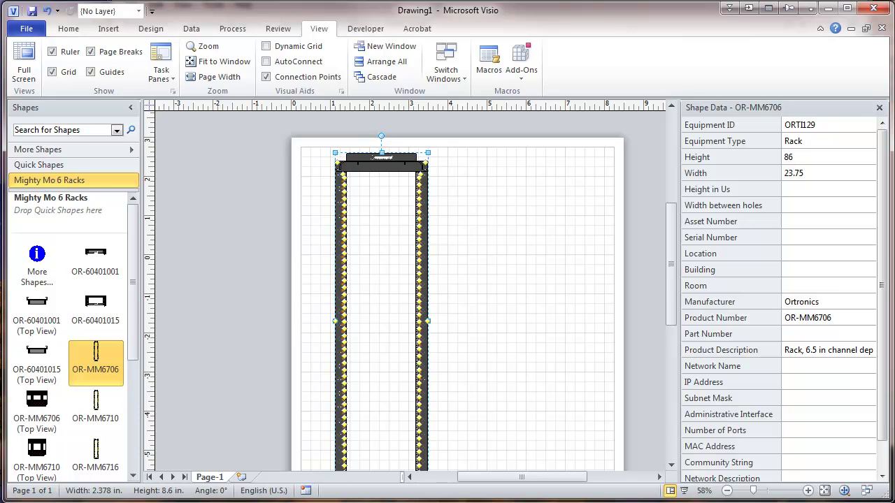
left_click(725, 491)
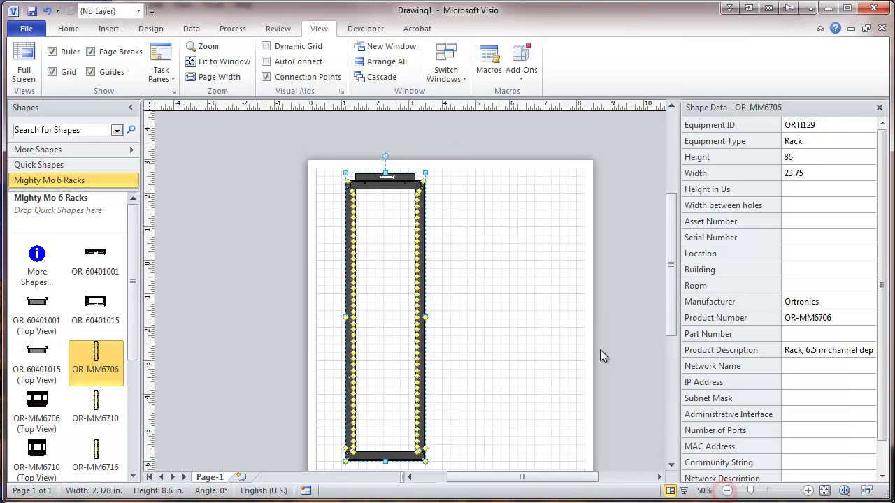
mouse_move(670, 295)
left_mouse_down()
mouse_move(675, 319)
mouse_move(675, 311)
left_mouse_up()
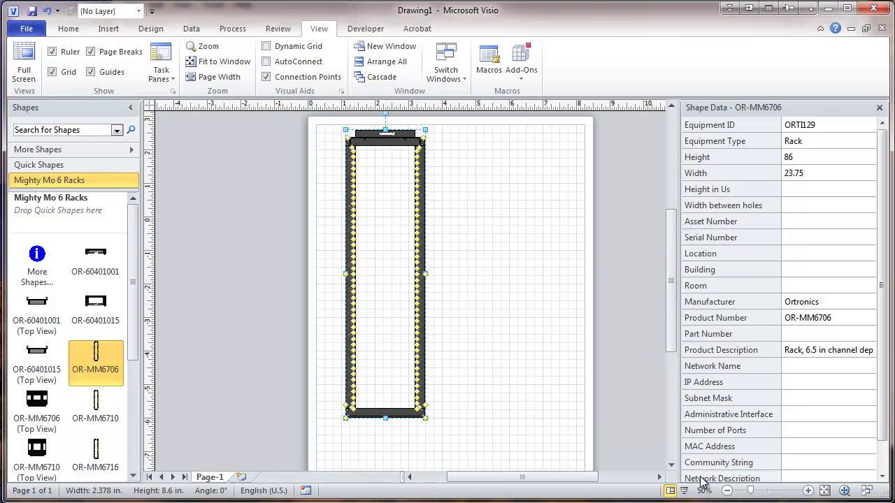
left_click_drag(672, 341, 672, 344)
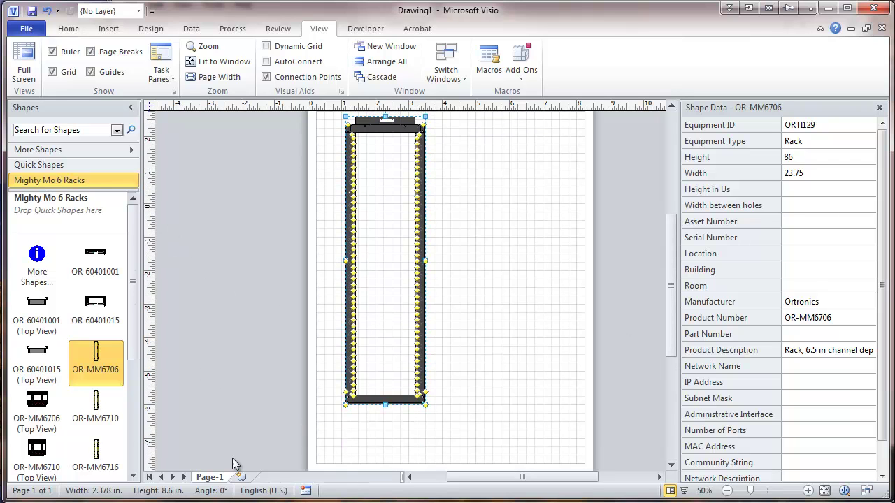
Step: Give Page-1 a custom drawing scale of 1.125 in. = 1 in
right_click(211, 479)
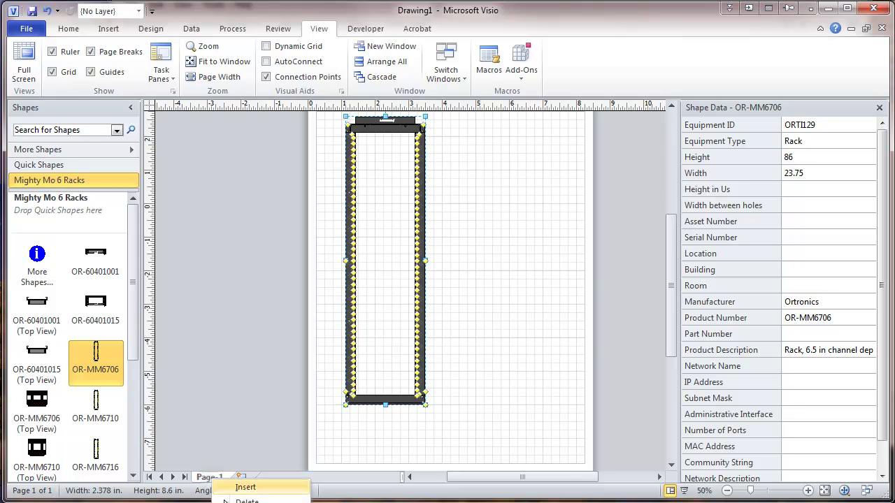
left_click(246, 502)
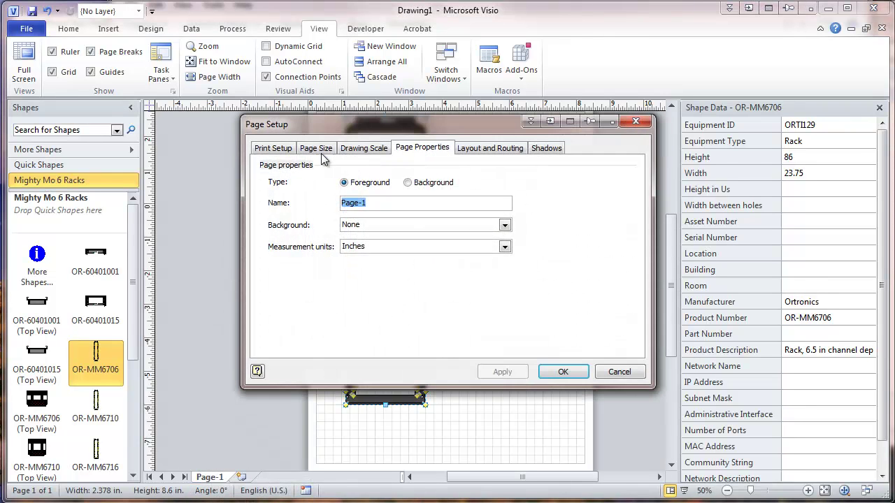
left_click(377, 148)
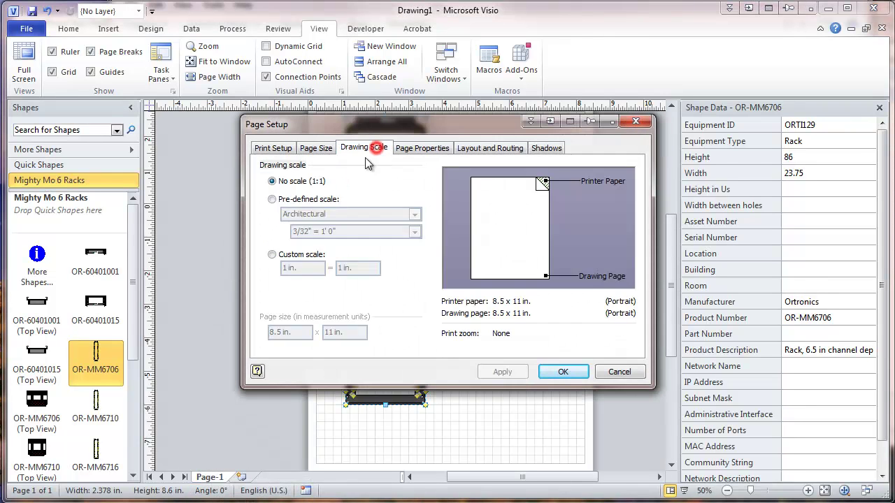
left_click(272, 255)
left_click(286, 270)
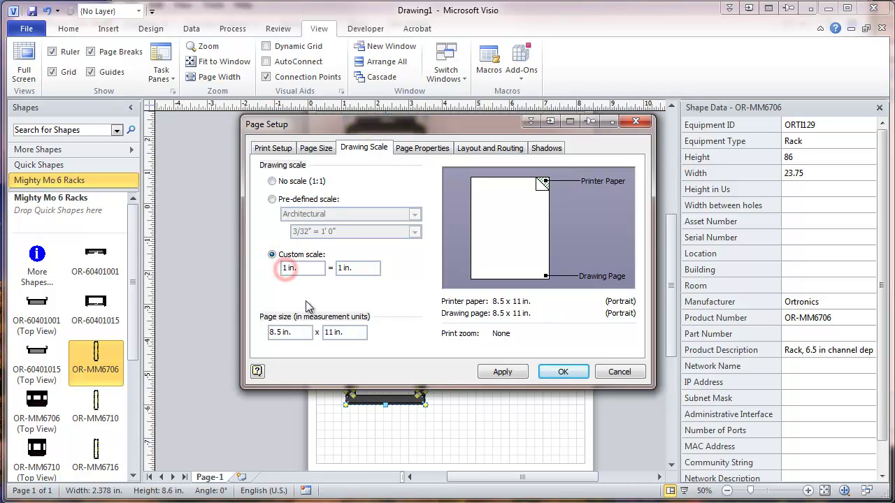
type(".125")
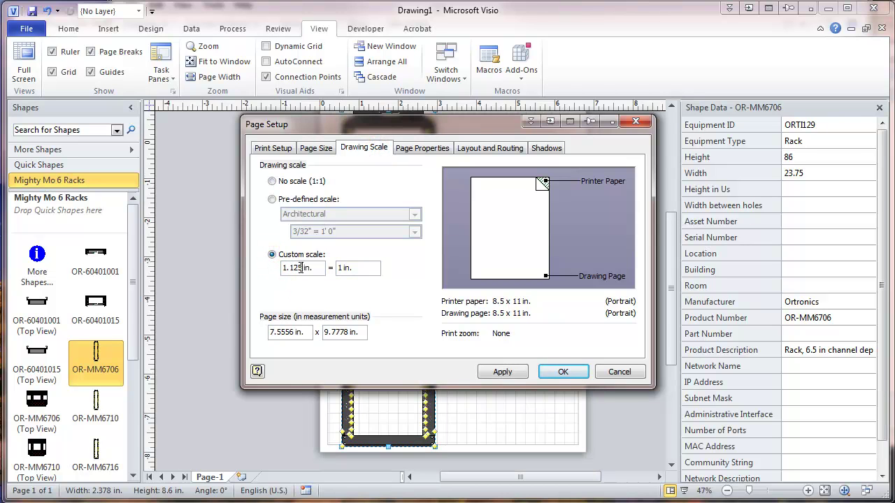
left_click(492, 374)
left_click(563, 372)
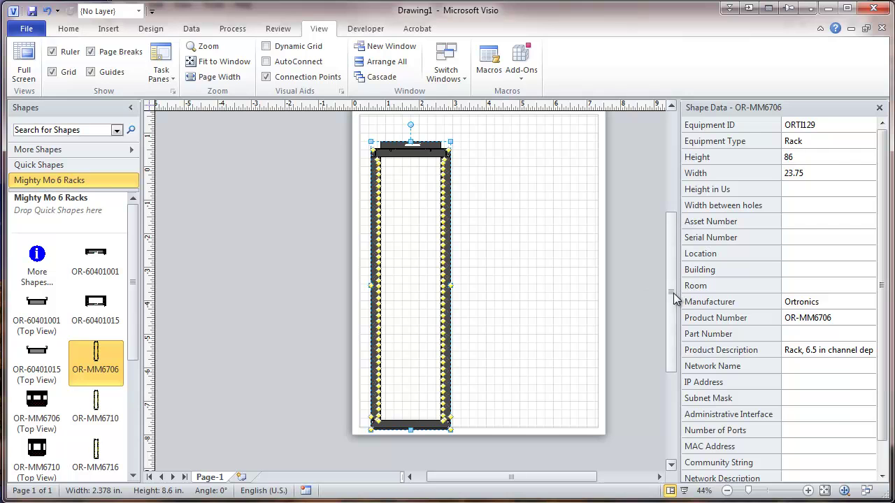
Step: Move the rack to about the middle of the page, clear of the bottom margin, and deselect it
left_click_drag(673, 299, 673, 289)
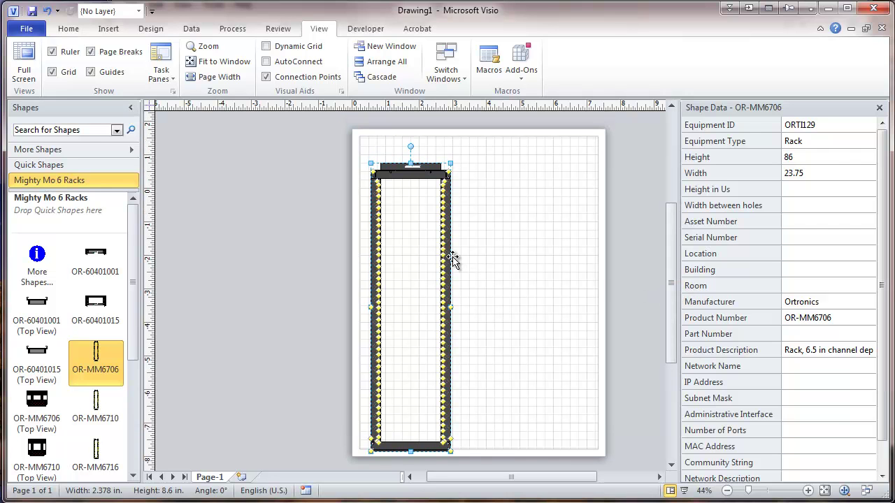
left_click_drag(451, 259, 525, 240)
left_click(551, 254)
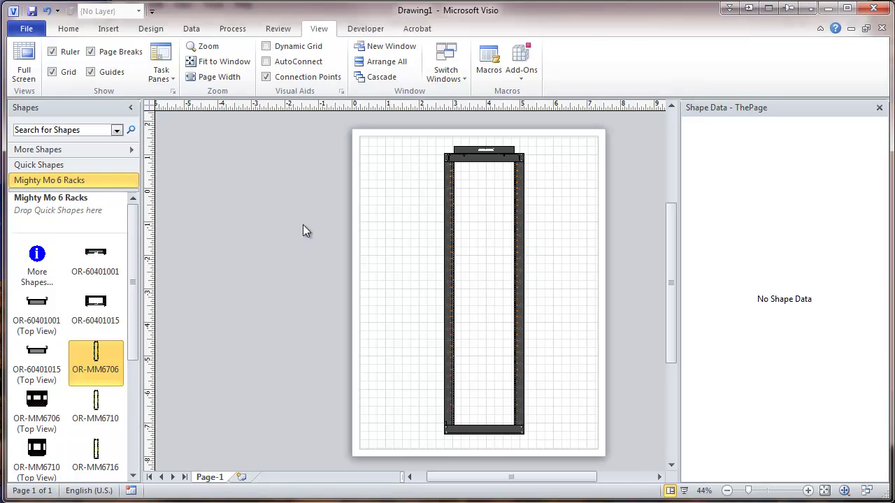
Step: Open the Ortronics Horizontal Cable Managers.VSS stencil and mount an OR-60400135 cable manager in the rack at unit 26
left_click(131, 150)
left_click(238, 343)
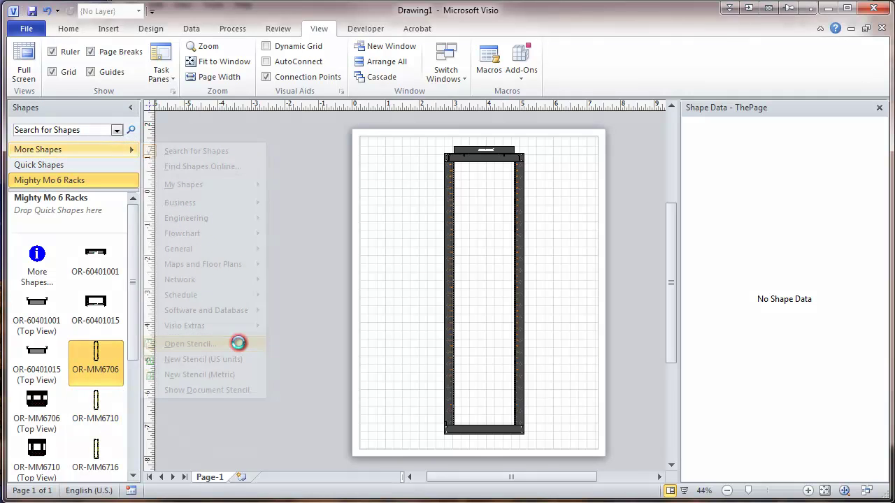
left_click(265, 120)
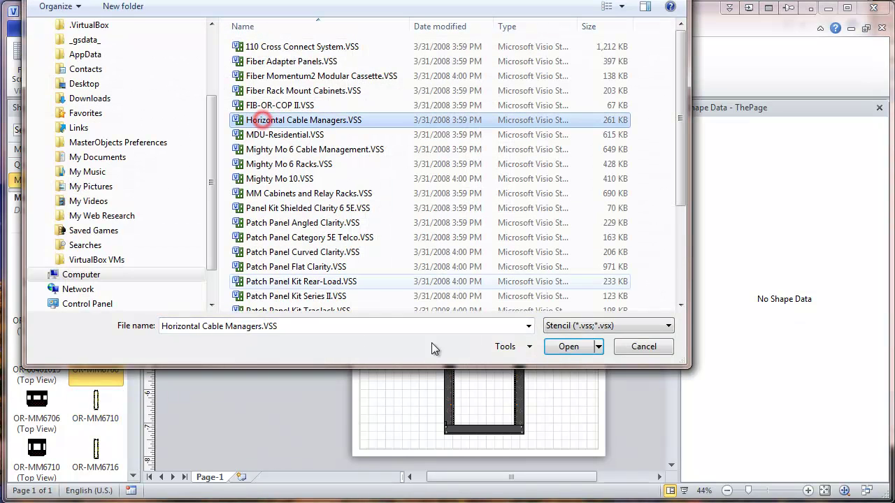
left_click(560, 347)
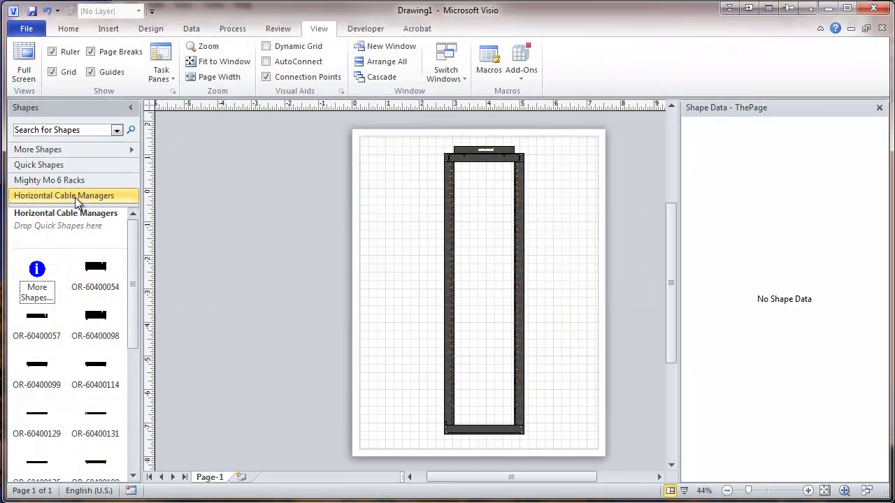
left_click_drag(133, 290, 135, 311)
left_click_drag(37, 409, 488, 280)
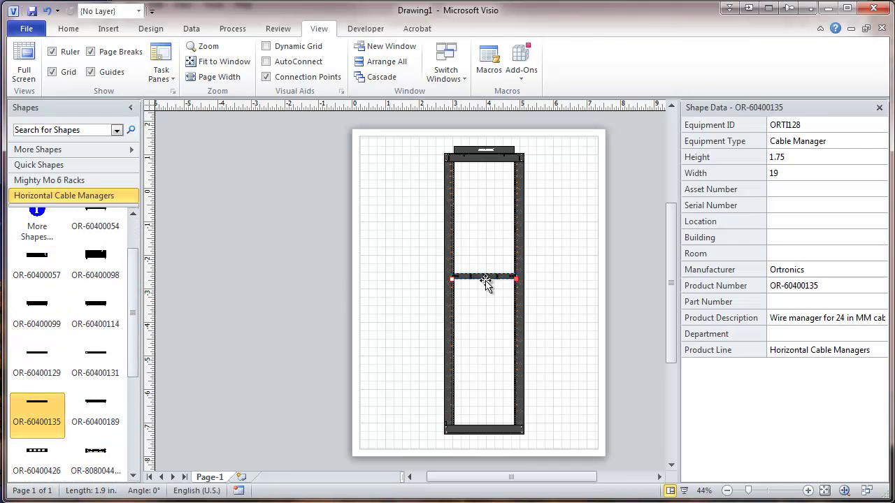
Step: Examine up close how the OR-60400135 cable manager lines up with the rack's mounting holes and unit numbers
left_click(808, 491)
left_click(808, 491)
left_click(808, 491)
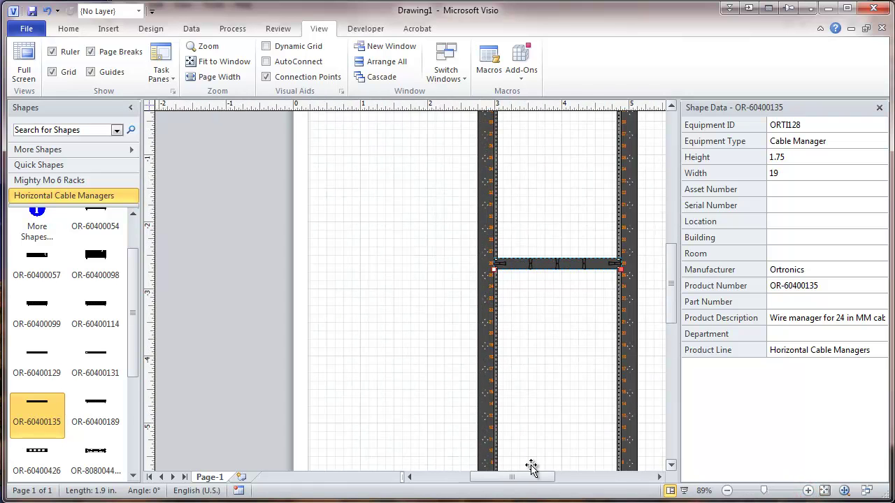
left_click_drag(524, 477, 554, 477)
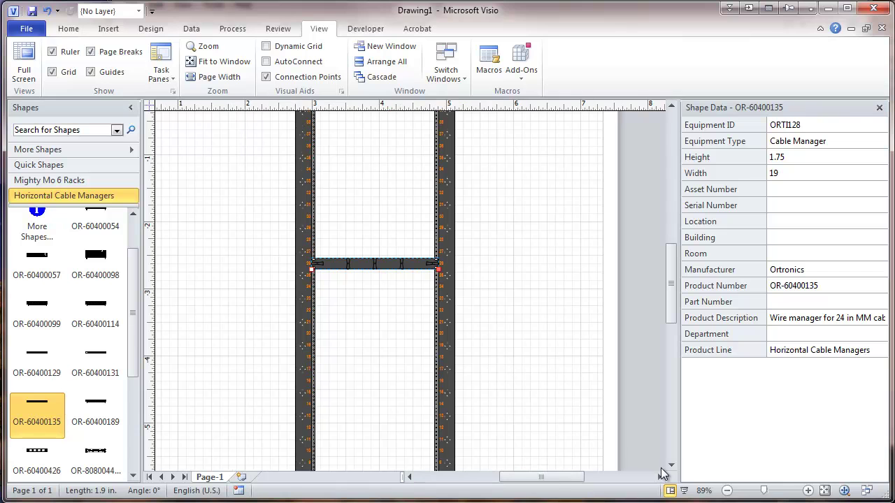
left_click(824, 492)
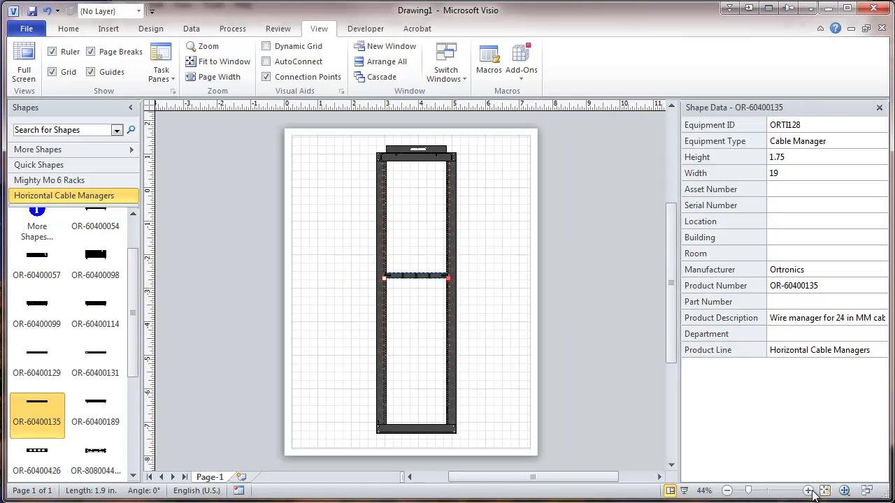
left_click(808, 491)
left_click(808, 491)
left_click(809, 491)
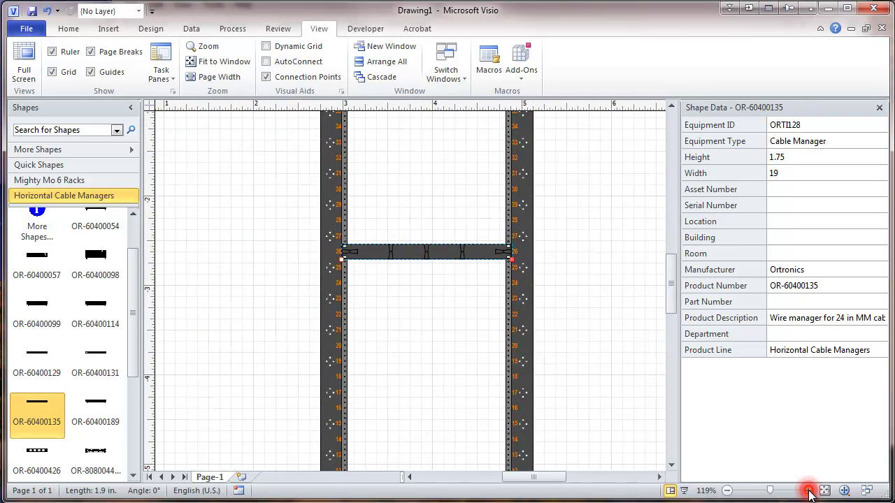
left_click(808, 491)
left_click(808, 490)
left_click(808, 491)
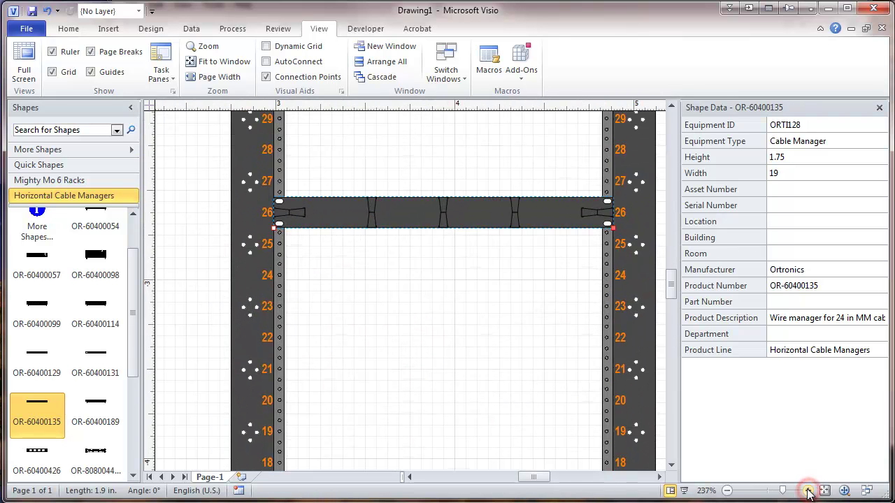
left_click_drag(524, 477, 529, 476)
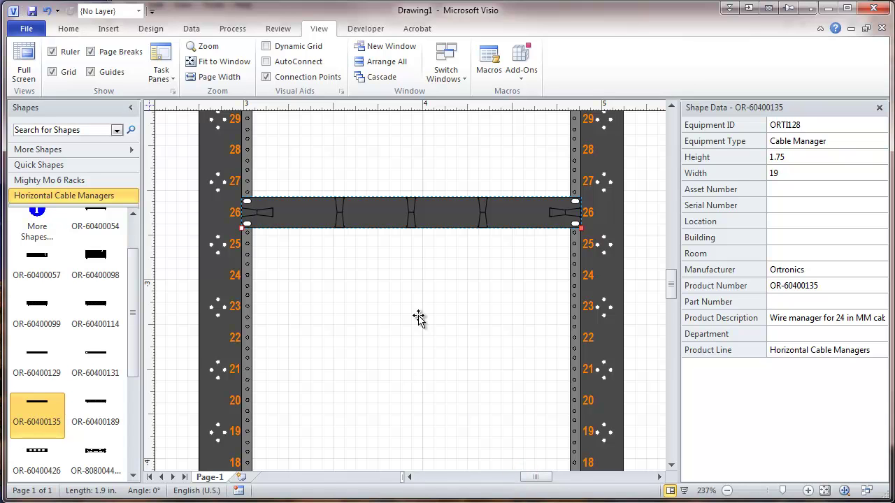
Step: Switch to the open drawing Visio 2010 Modify Stencil shape closing link.vsd
left_click(452, 75)
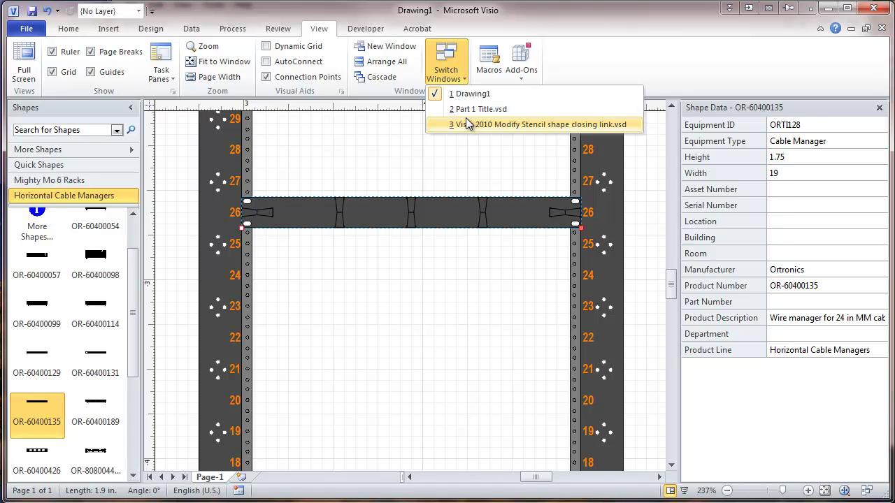
key("Up")
left_click(475, 122)
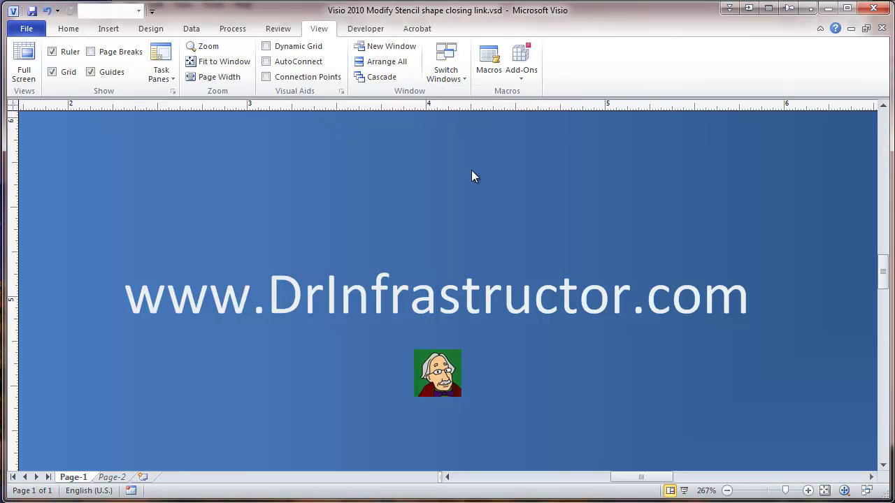